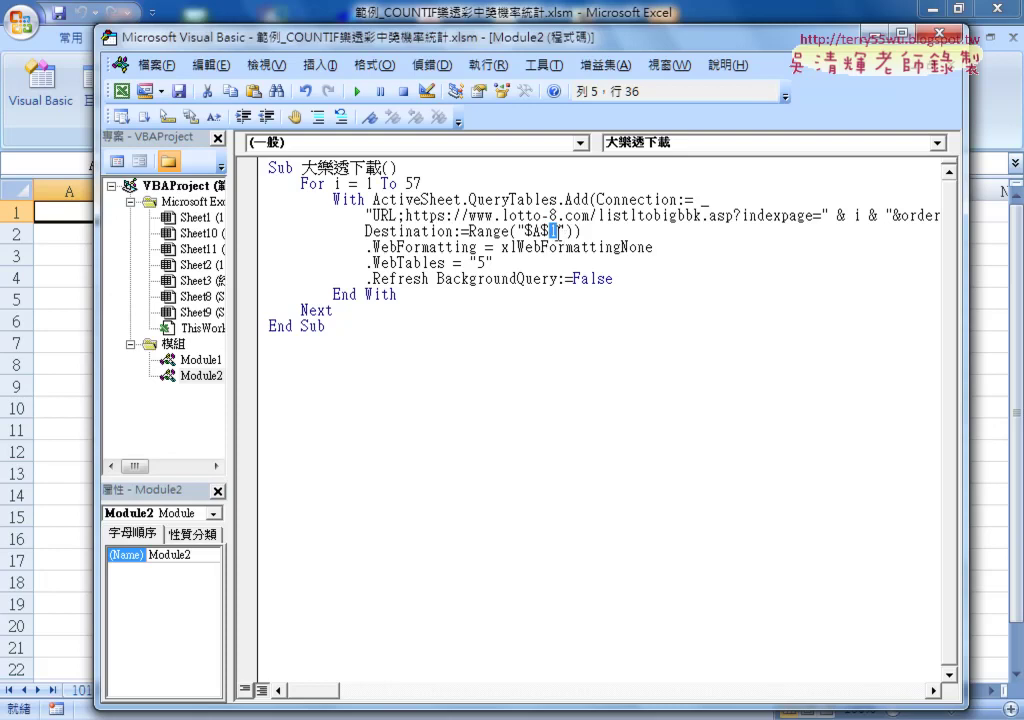
- Add an indented blank line after the For line and narrow the editor to show column A
left_click(469, 184)
key("Return")
key("Tab")
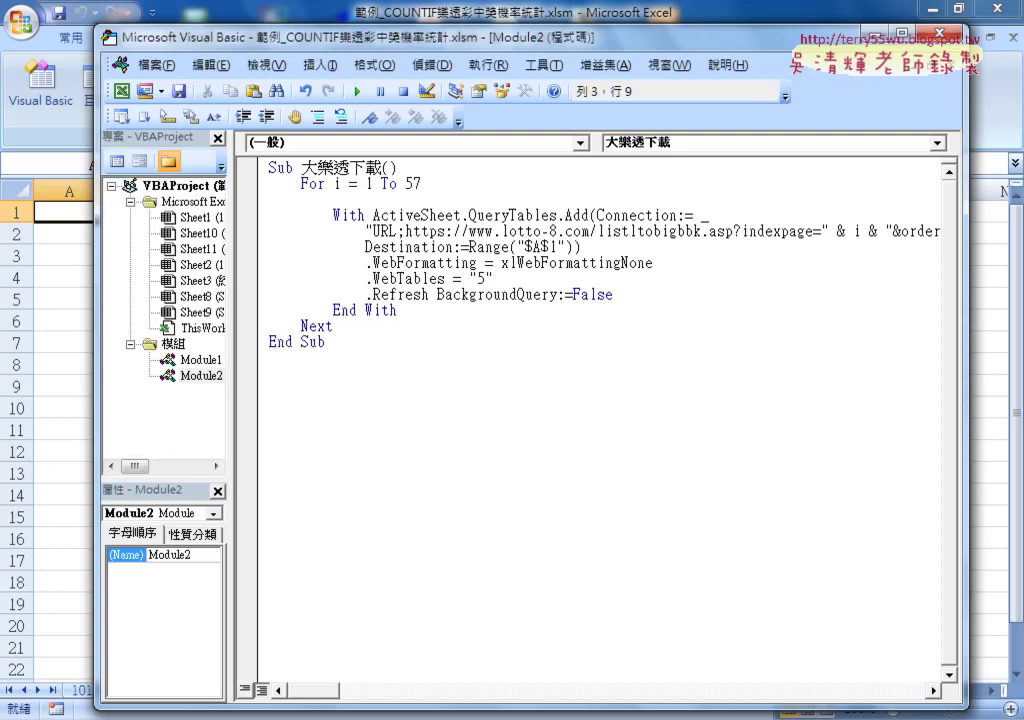
left_click(552, 247)
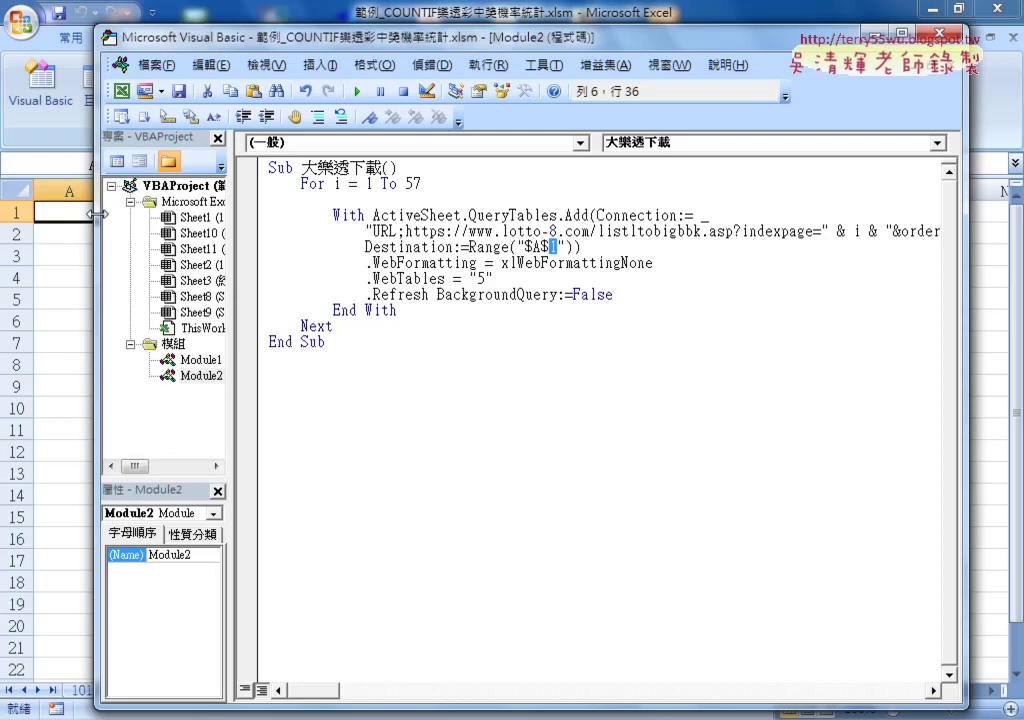
left_click_drag(96, 213, 189, 213)
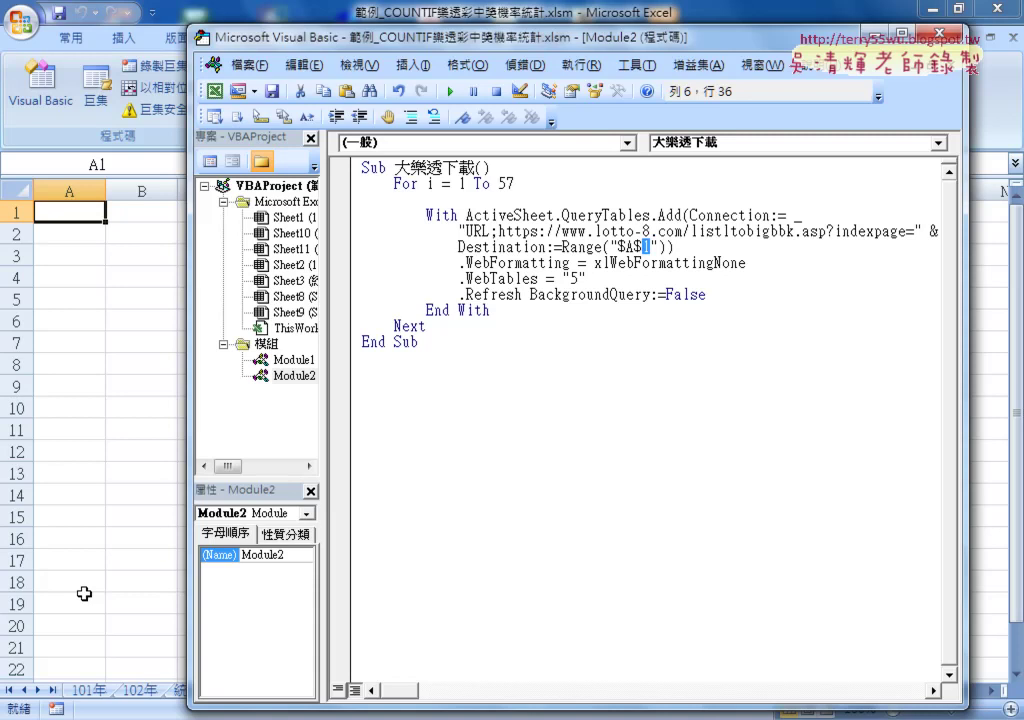
- Write the line If Range("A1") = "" Then at the top of the loop
left_click(515, 198)
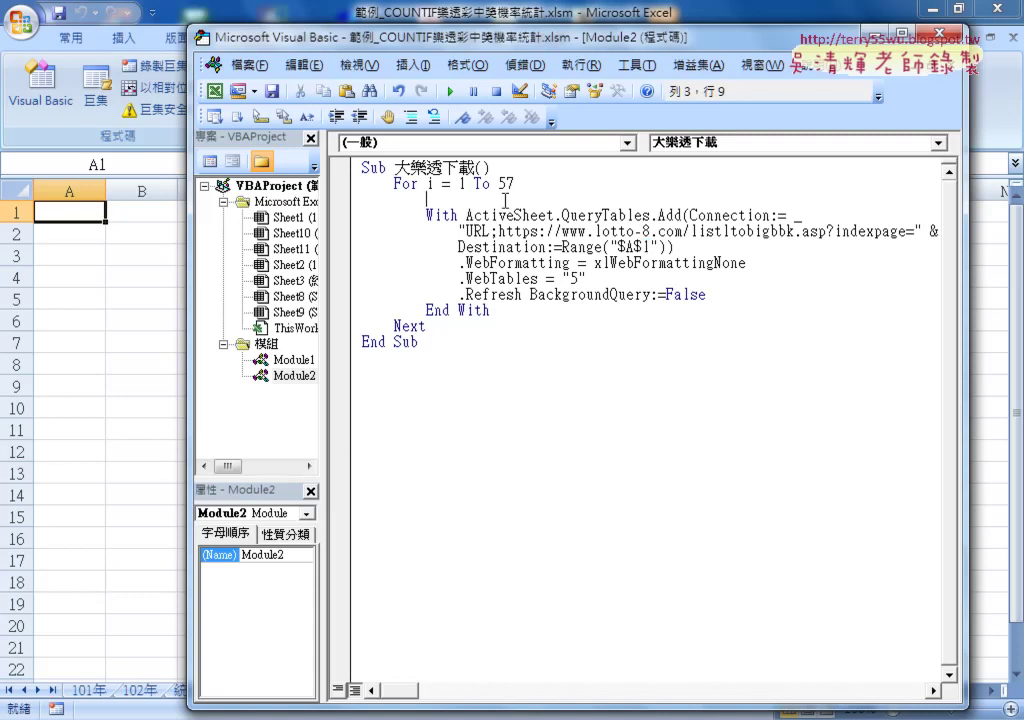
type("i")
type("f ")
type("ra")
type("nge")
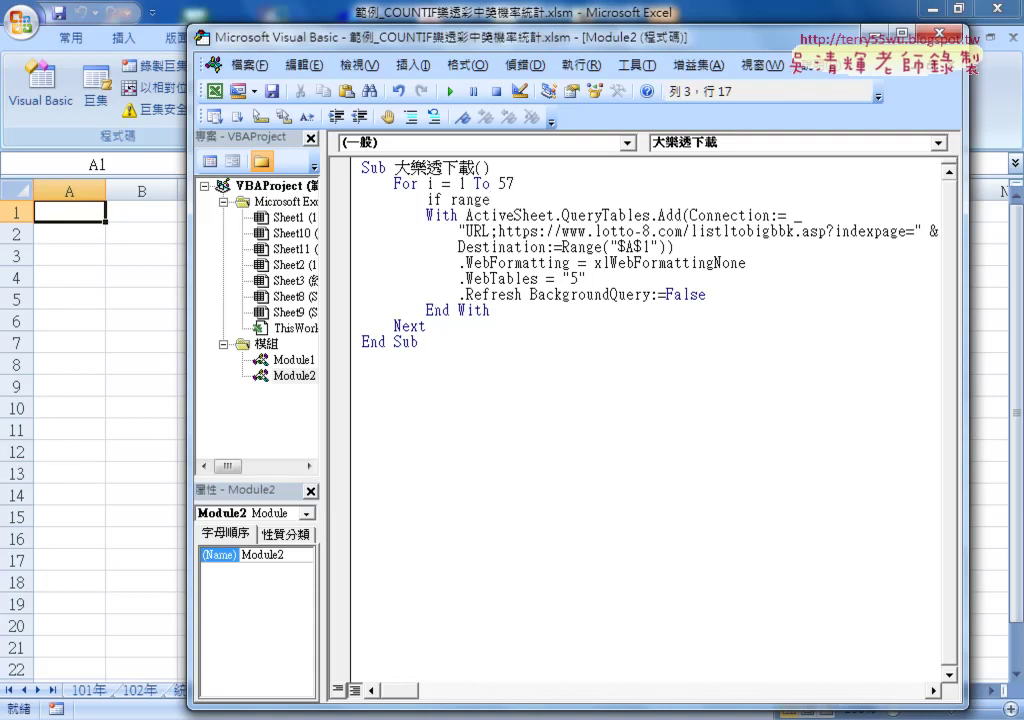
type("(\"A")
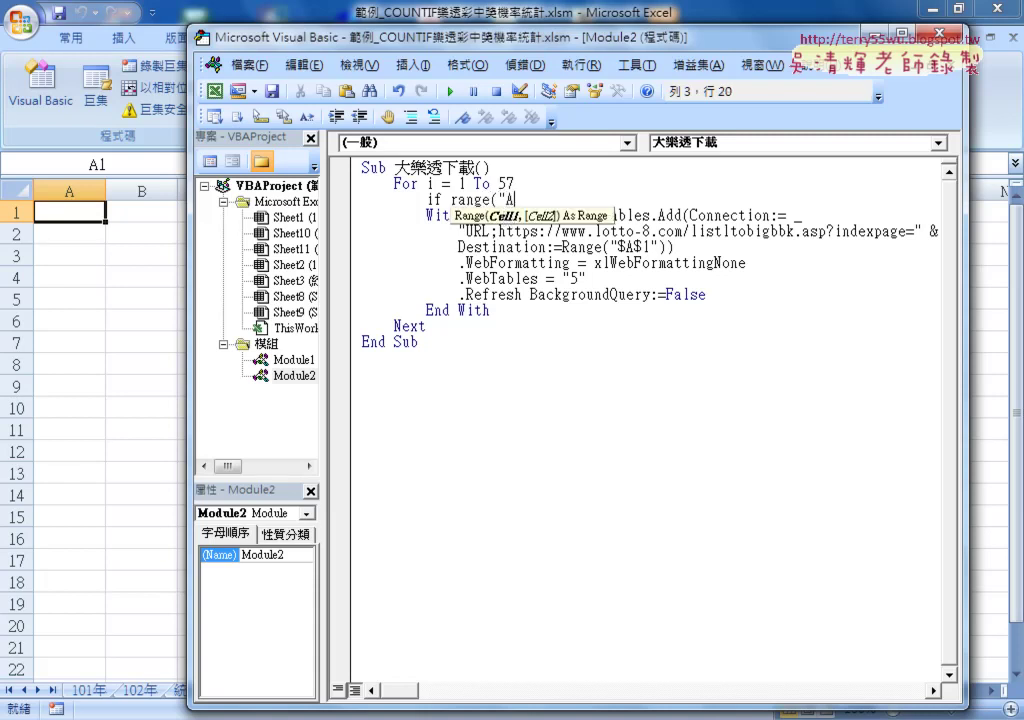
type("1\"")
type(")=")
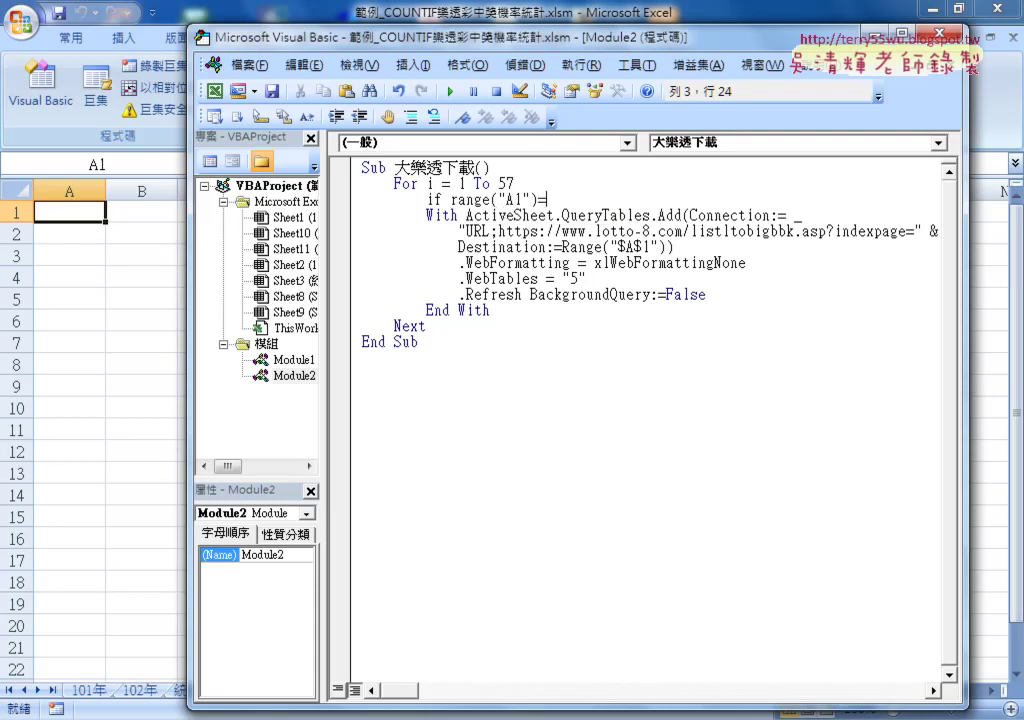
type("\"\"")
type("the")
type("n")
key("Return")
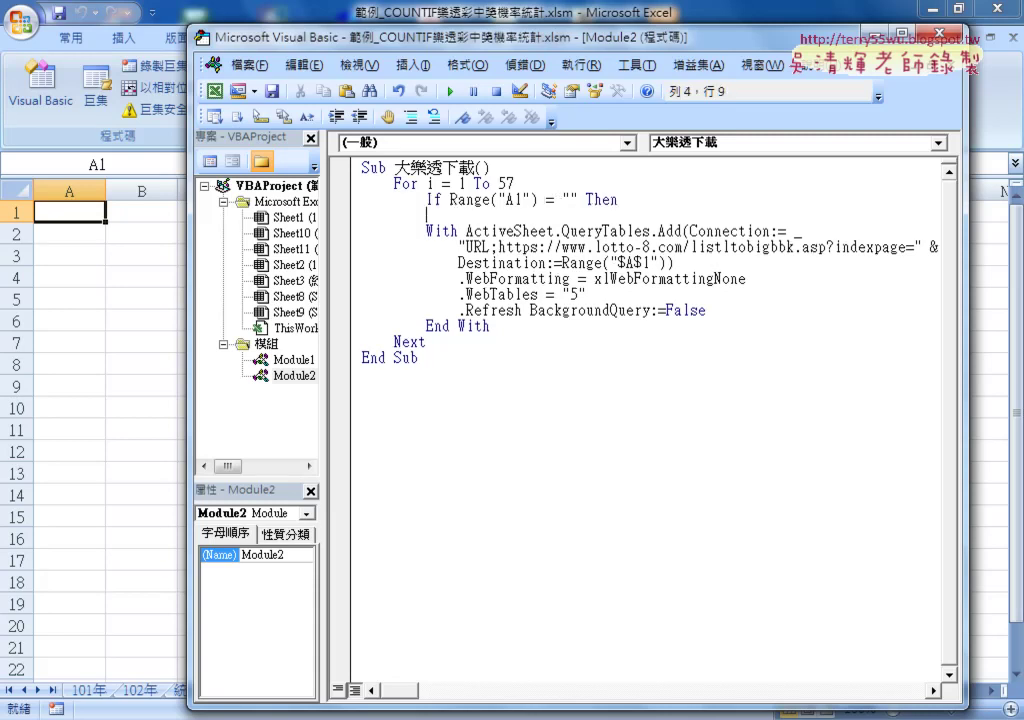
key("Return")
- Add the Else and End If lines below the If line, above the With block
type("el")
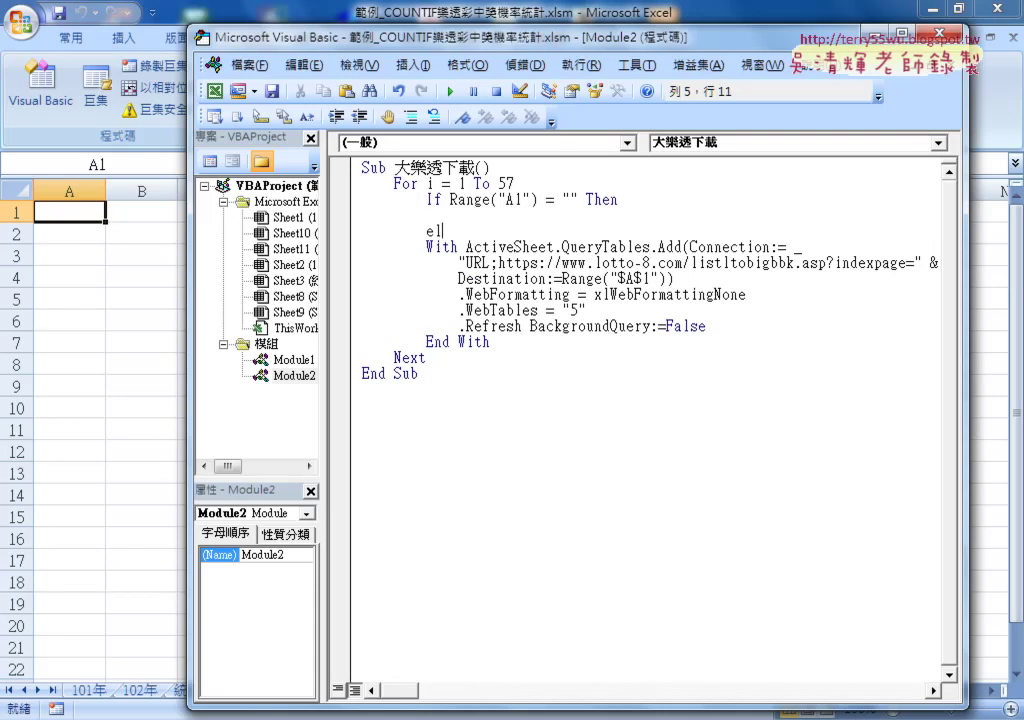
type("se")
key("Return")
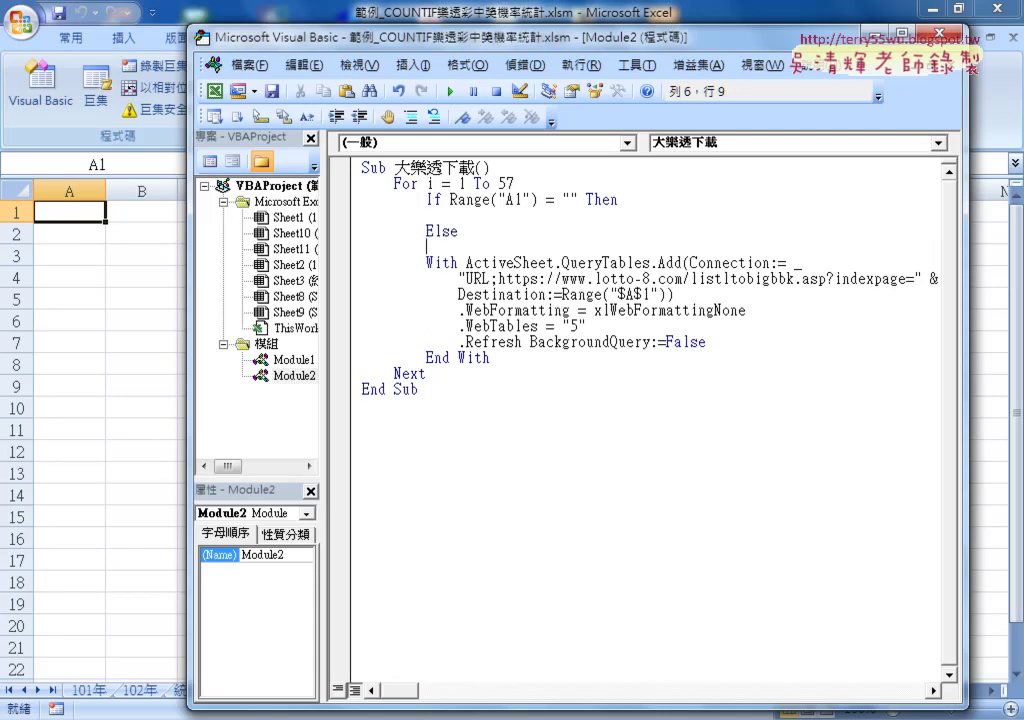
key("Return")
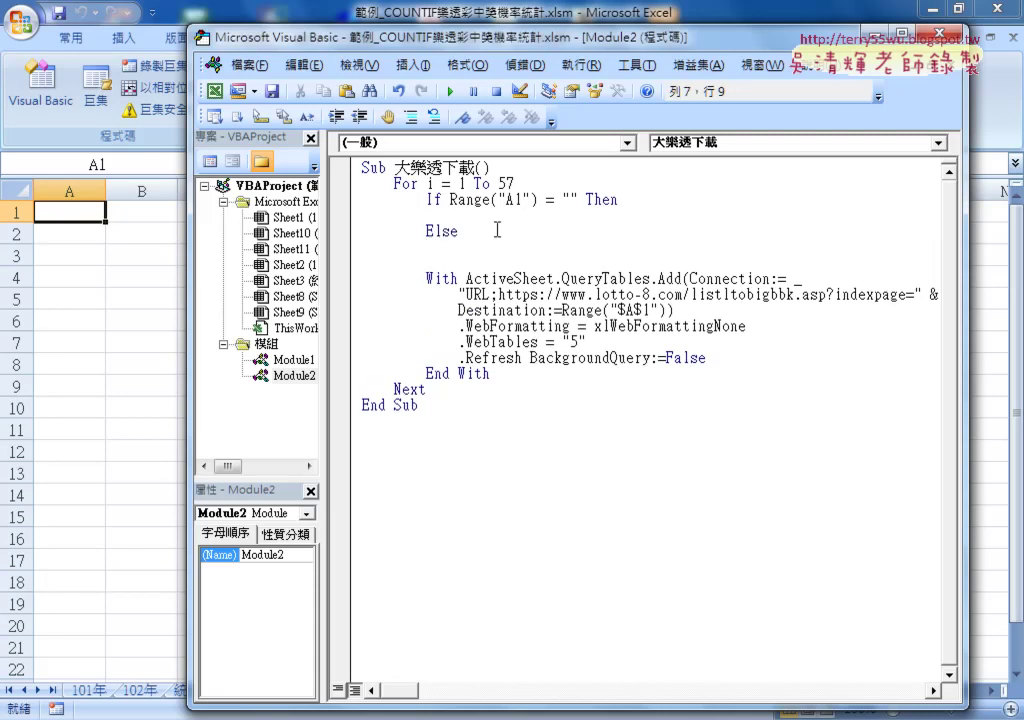
key("Up")
key("Up")
key("Up")
left_click_drag(578, 200, 449, 200)
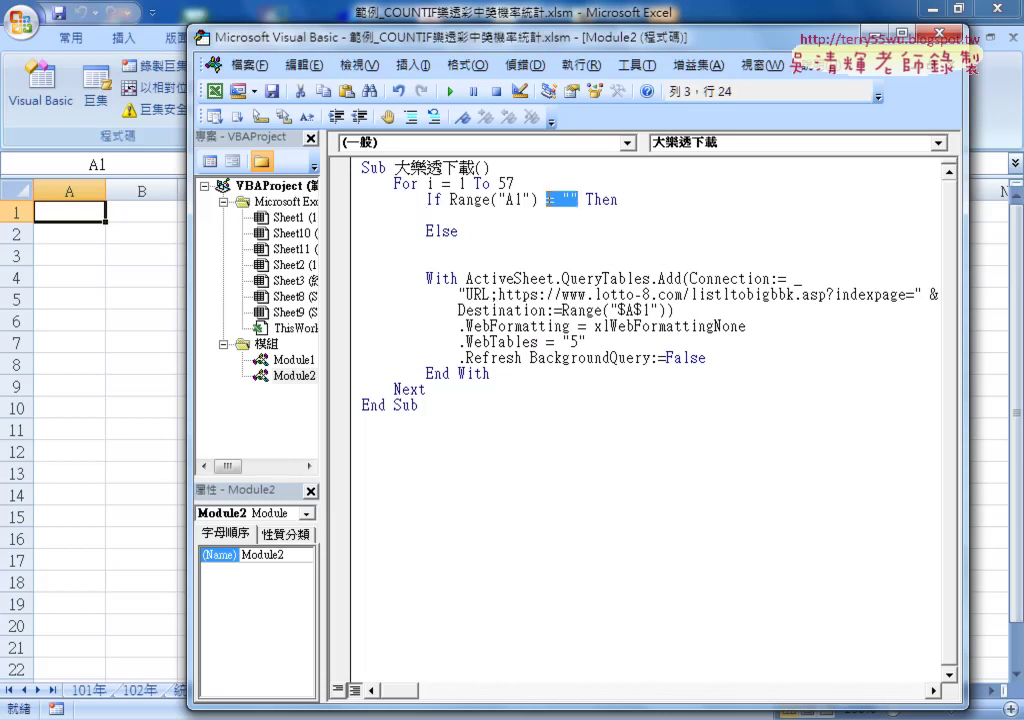
left_click(453, 260)
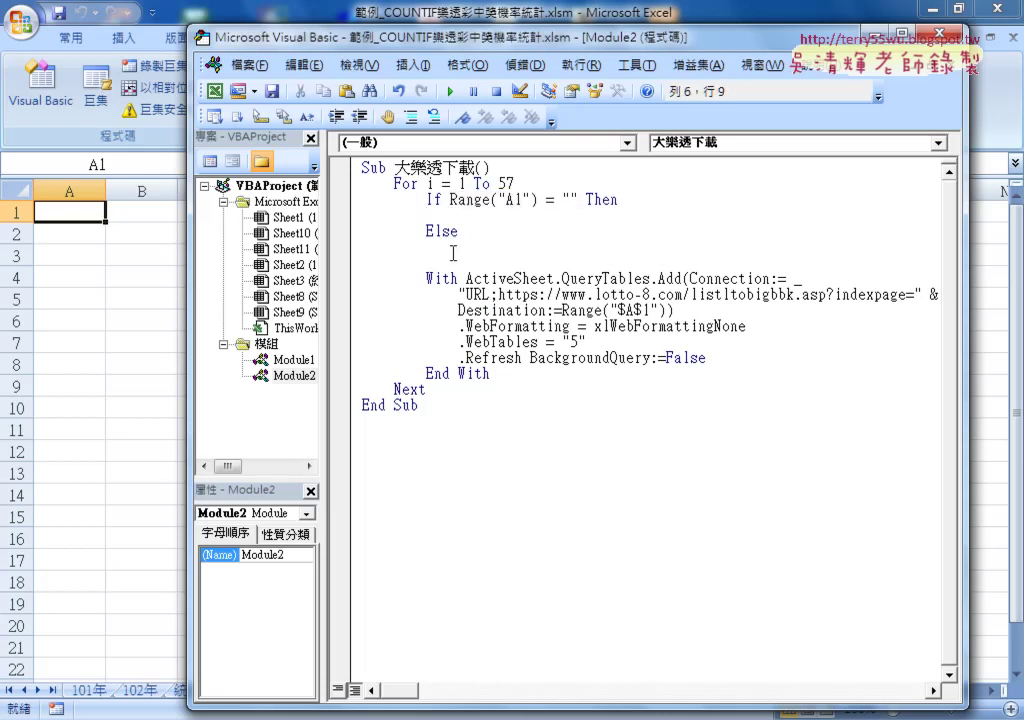
key("Return")
type("e")
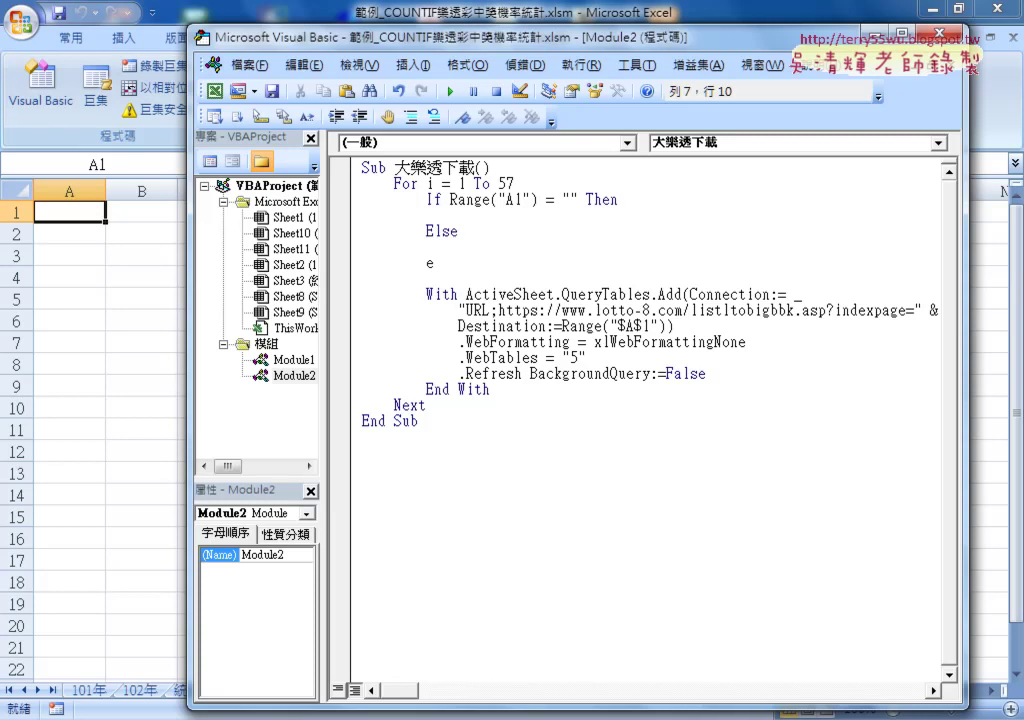
type("nd i")
type("f")
- Set r = 1 under the If line and begin r = Range("A1").End under Else
left_click(458, 214)
type("f")
key("BackSpace")
type("r=")
type("1")
key("Down")
key("Down")
key("Tab")
type("r=")
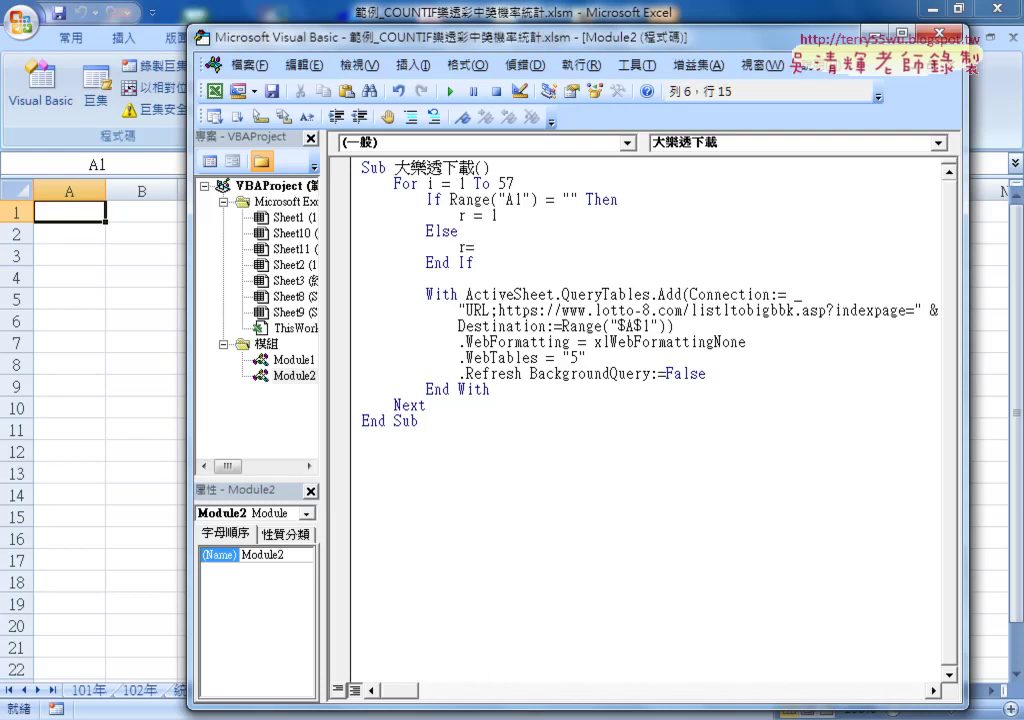
type("r")
type("ang")
type("e(\"")
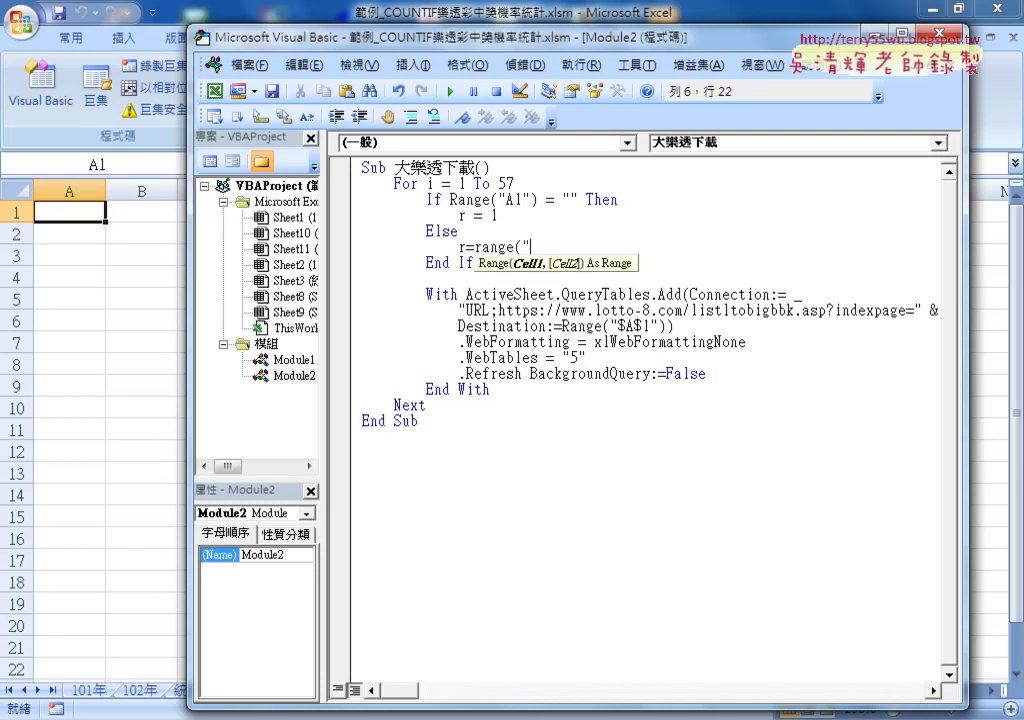
type("A1")
type("\").")
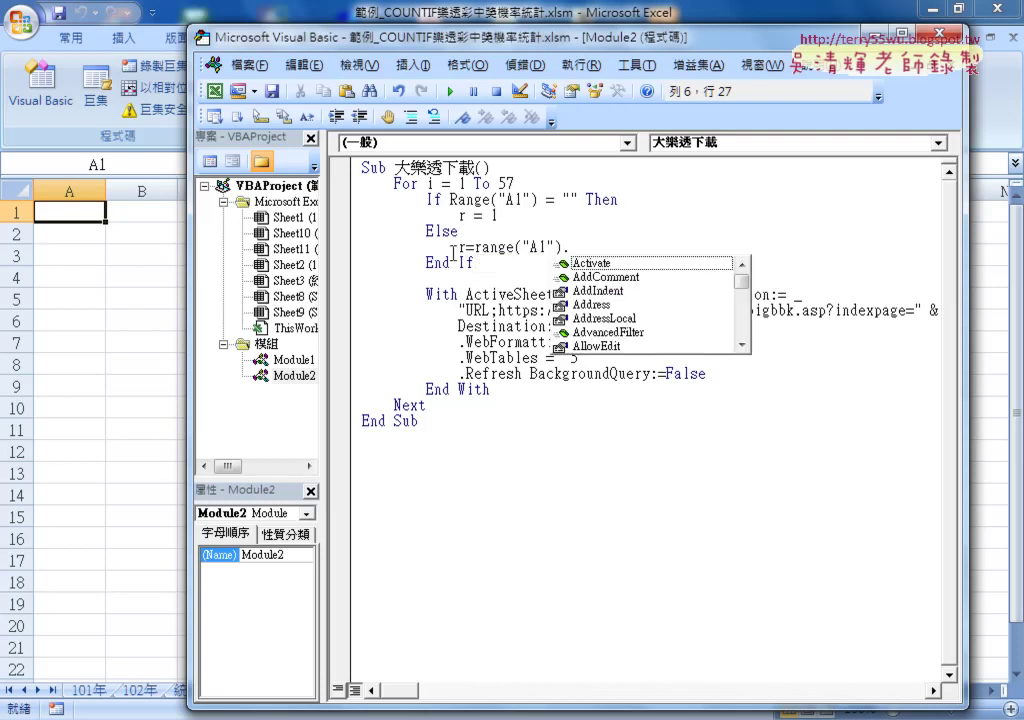
type("En")
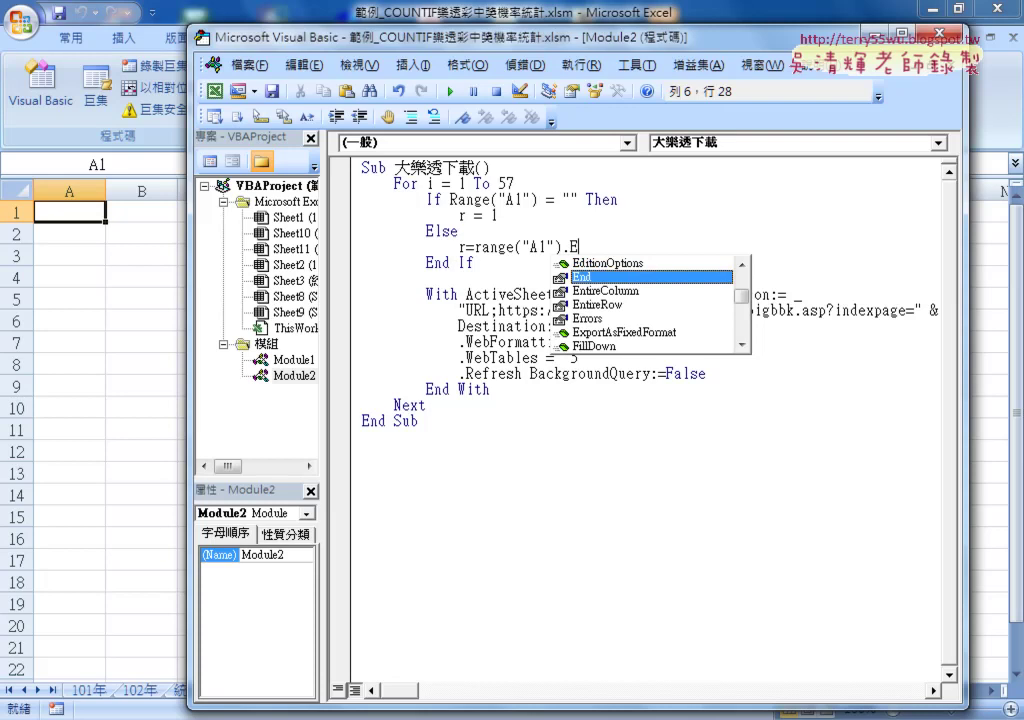
- Complete the Else line as r = Range("A1").End(xlDown).Row + 1
key("Tab")
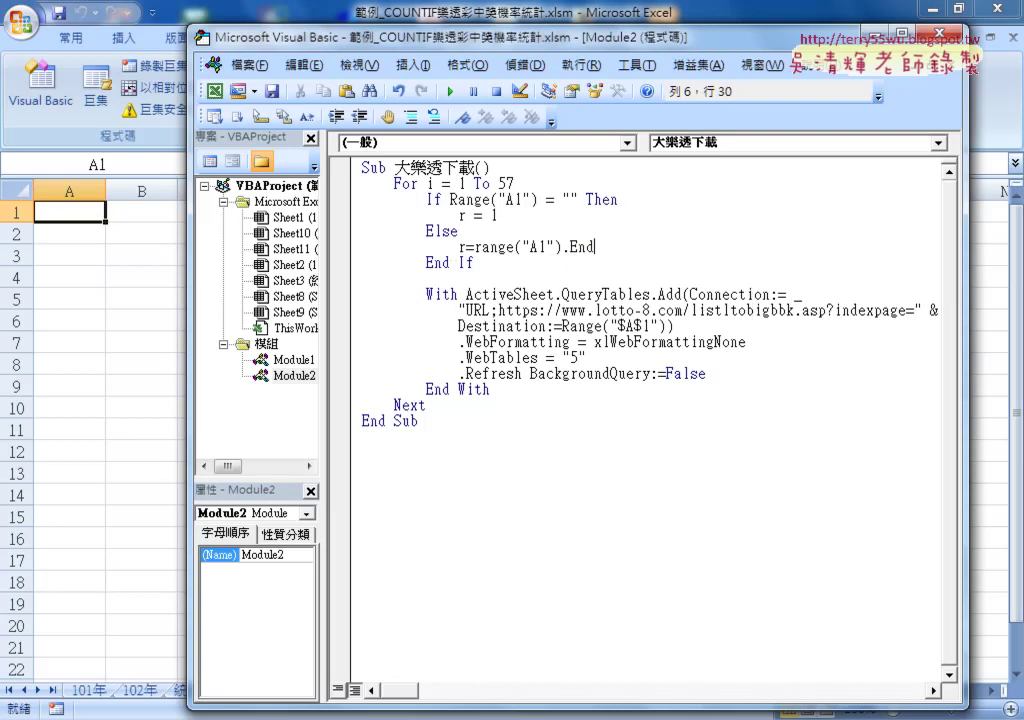
type("(")
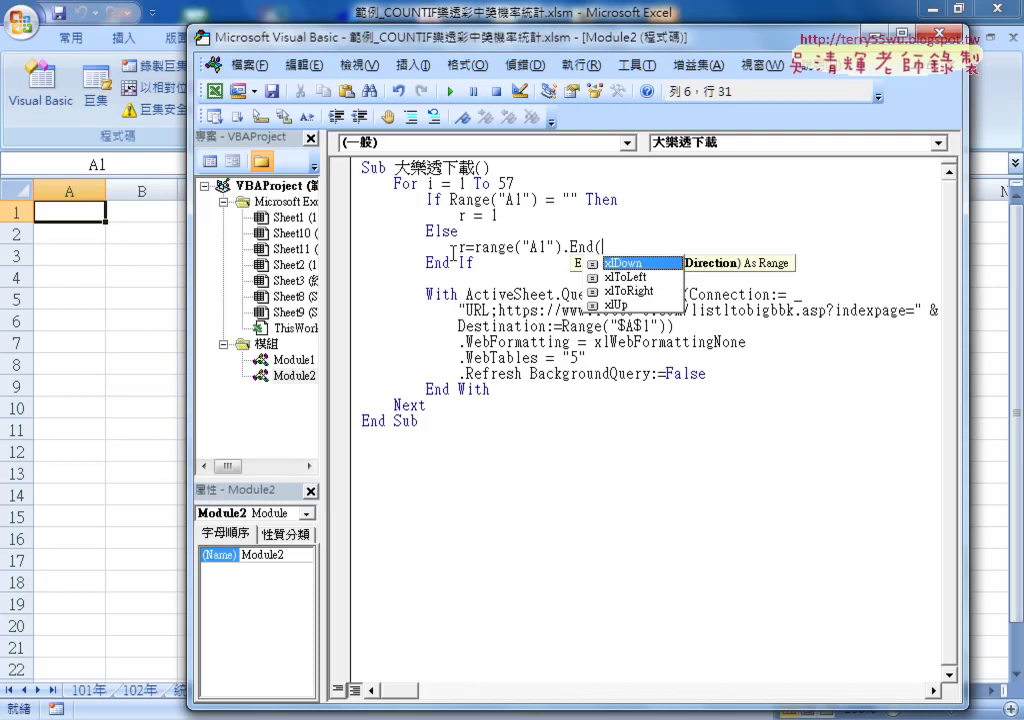
key("Tab")
key("Left")
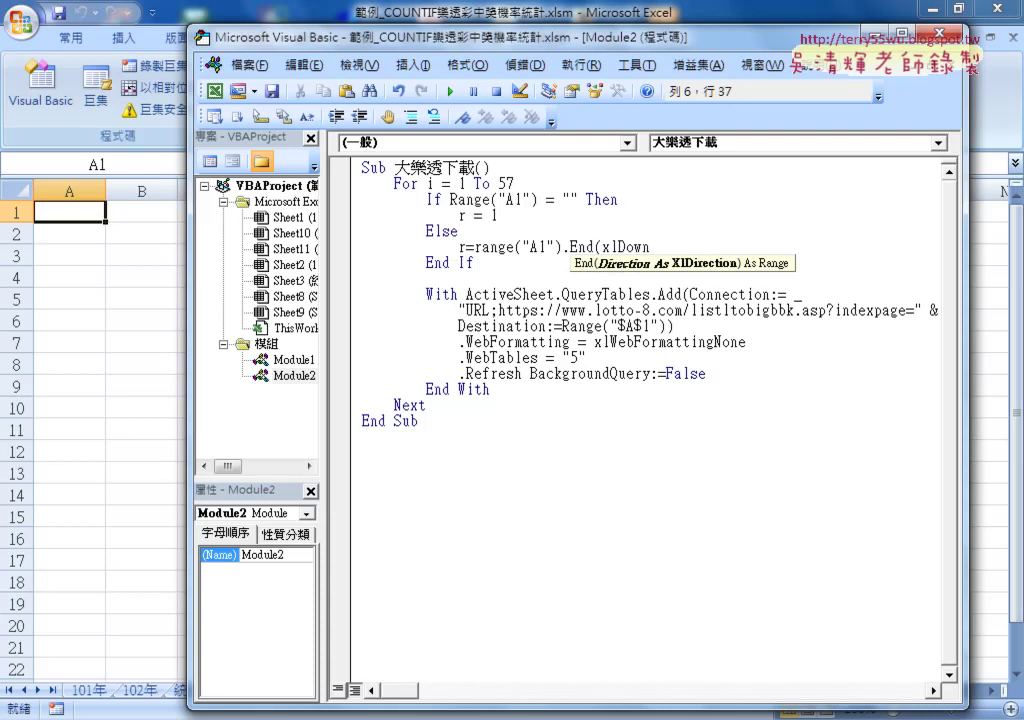
type(")")
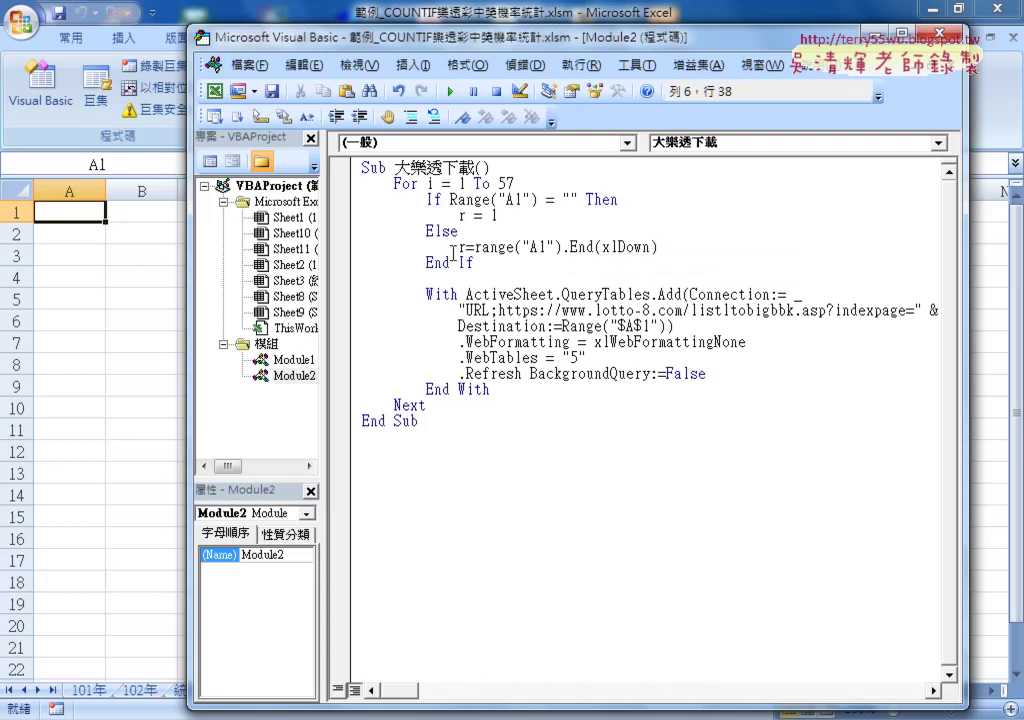
type(".")
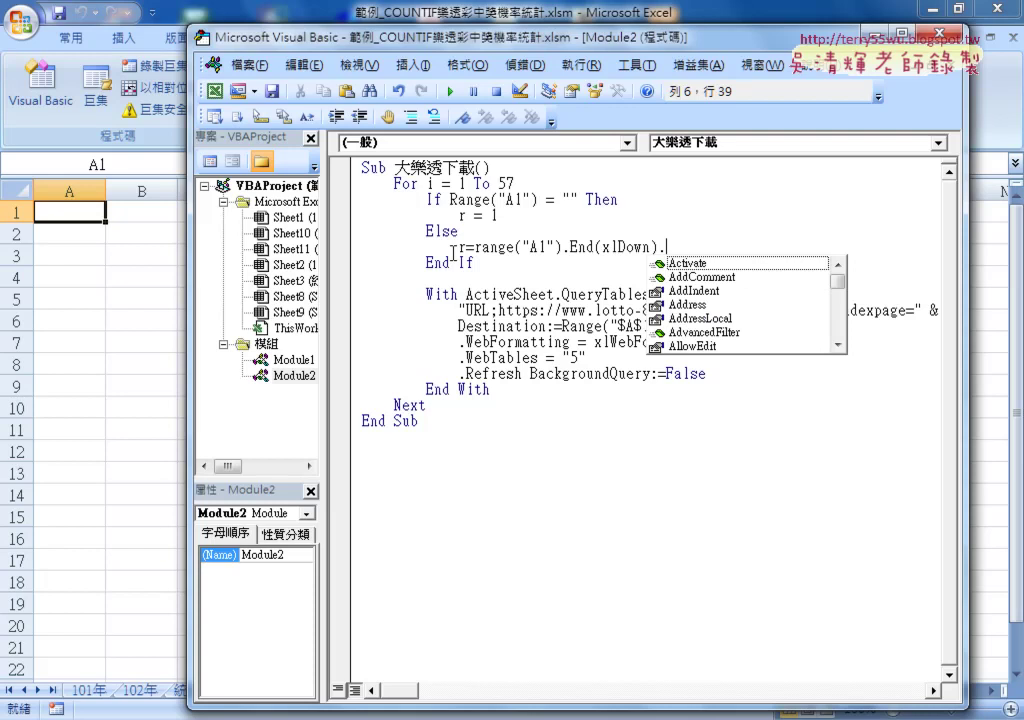
type("row")
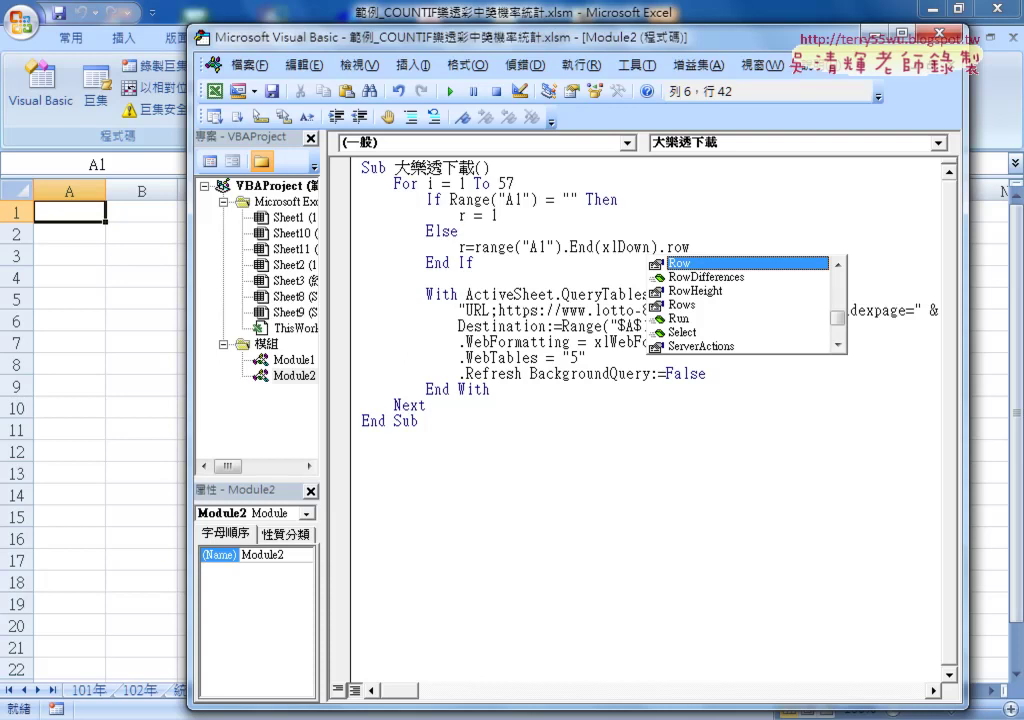
type("+1")
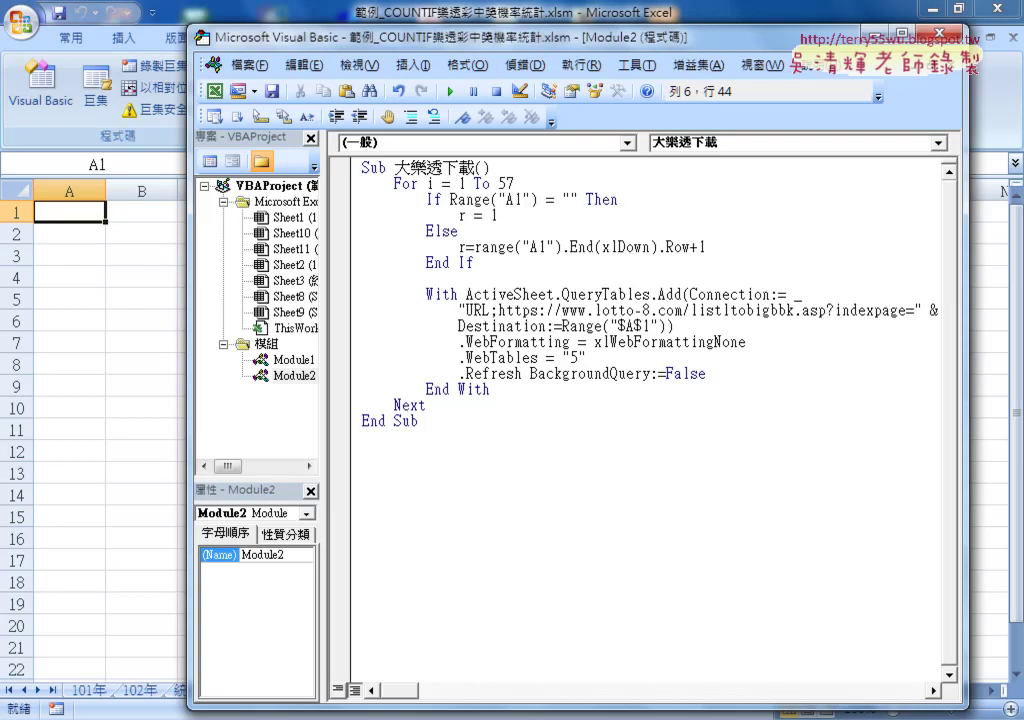
- Change the query Destination from "$A$1" to "$A$" & r
left_click_drag(472, 262, 355, 200)
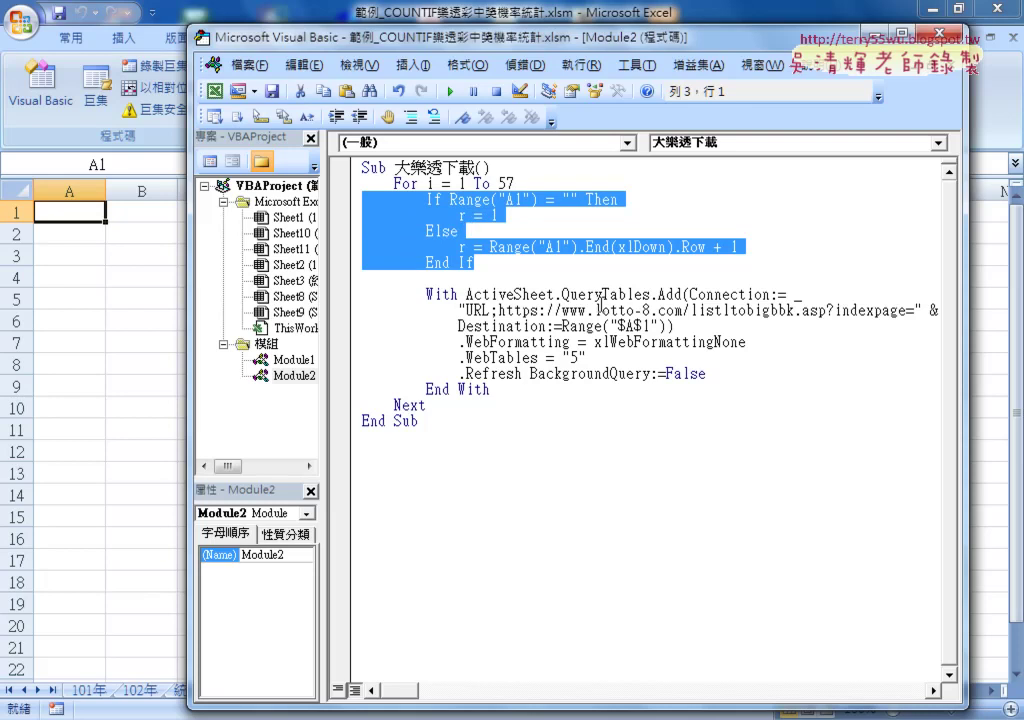
left_click(647, 326)
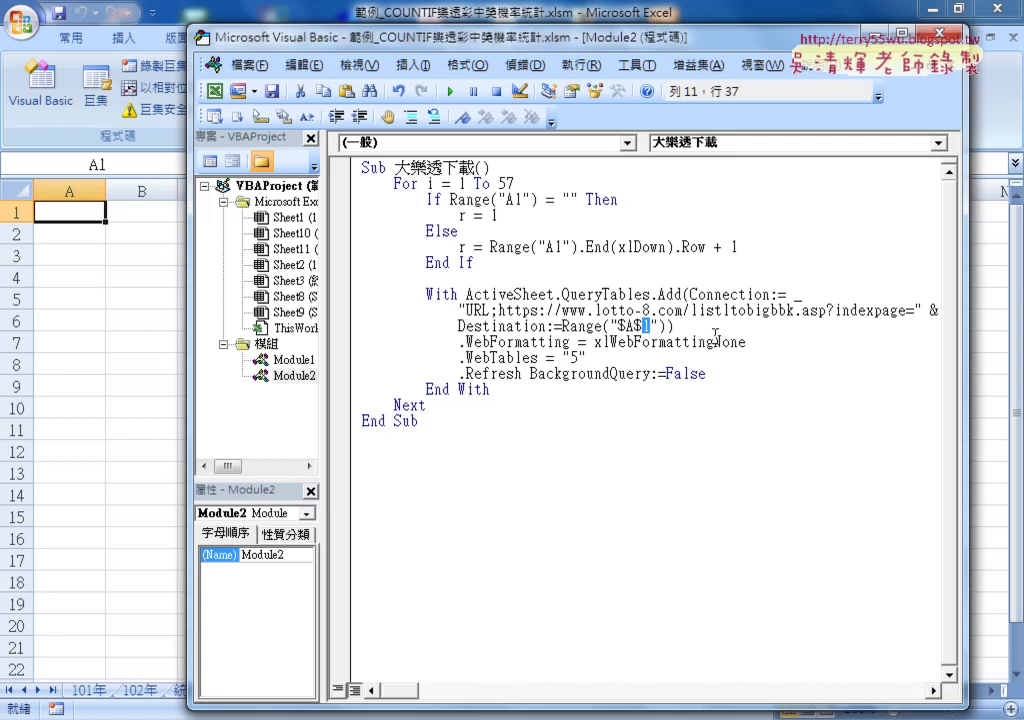
type("\"$A$\"")
type("&&")
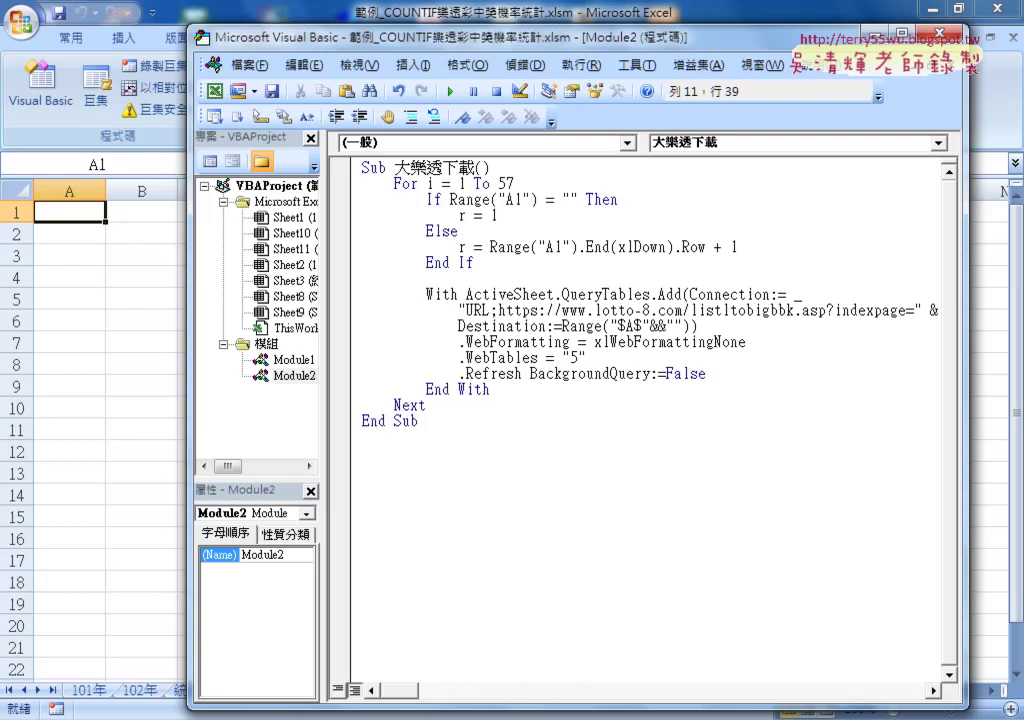
key("BackSpace")
type("r")
key("Left")
key("Left")
key("Right")
key("Right")
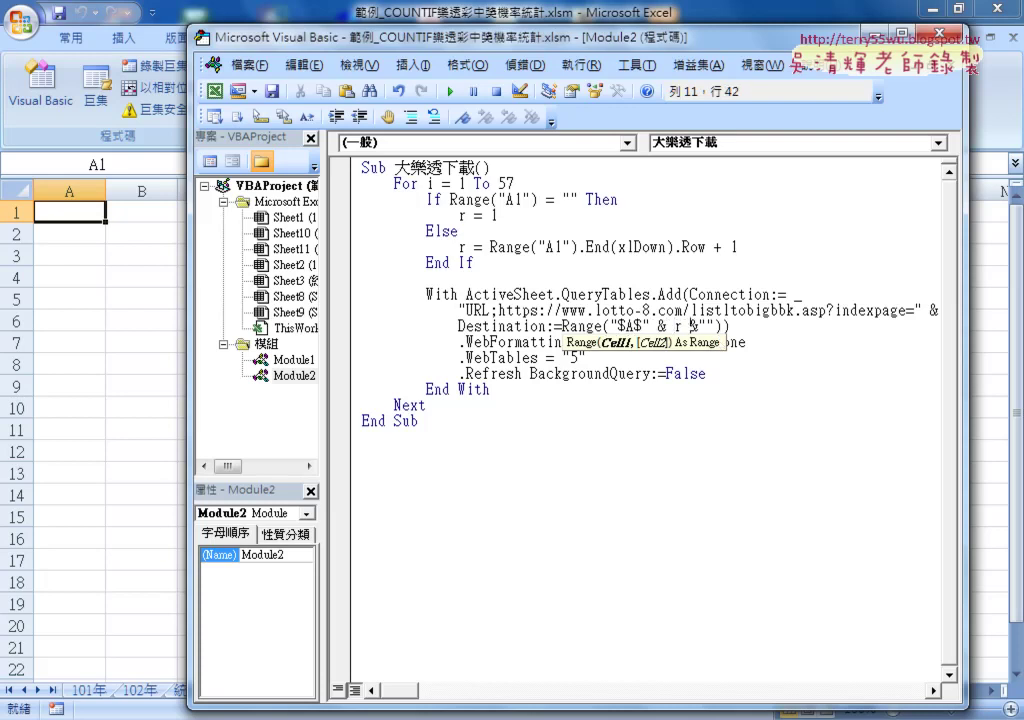
key("Right")
left_click_drag(681, 327, 721, 327)
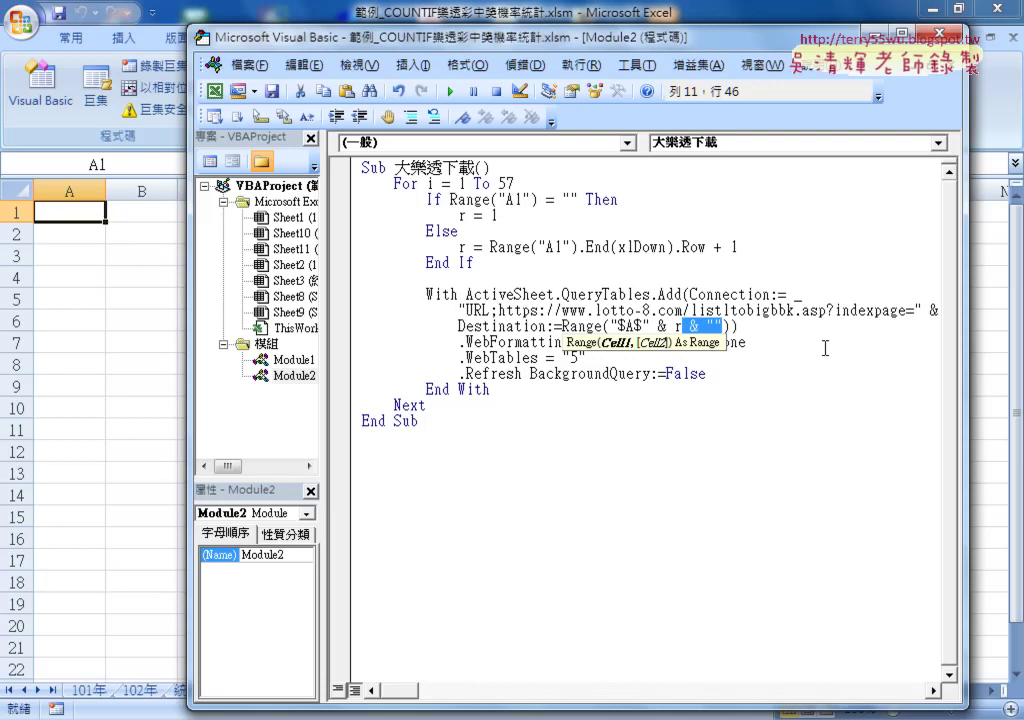
key("BackSpace")
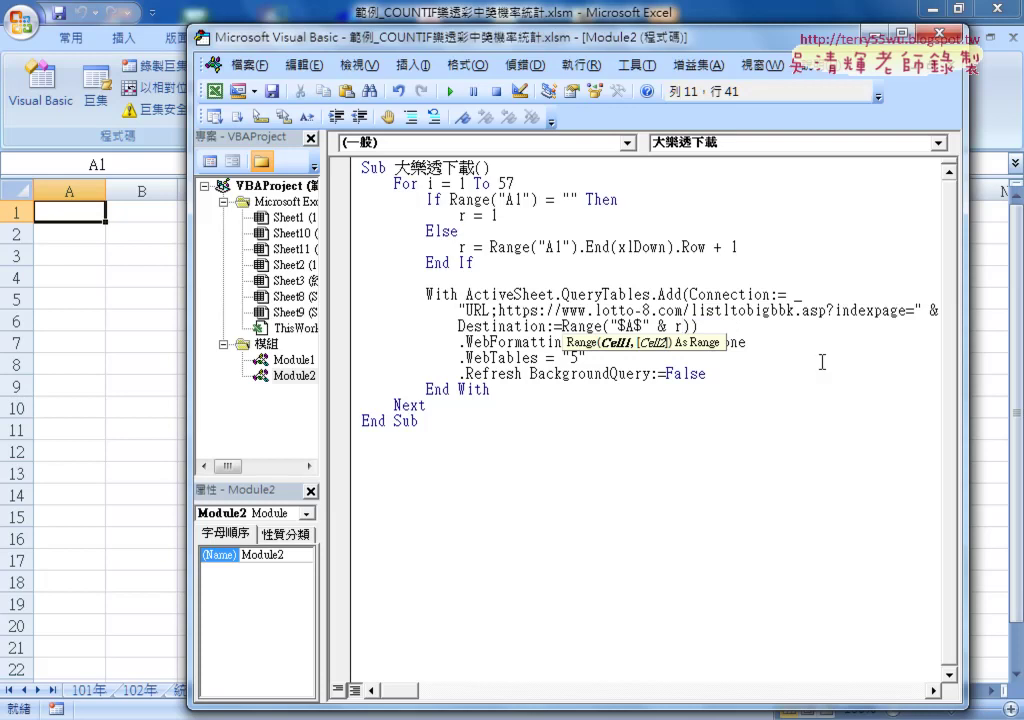
- Widen the code window to reveal the page number i at the end of the URL
left_click(794, 501)
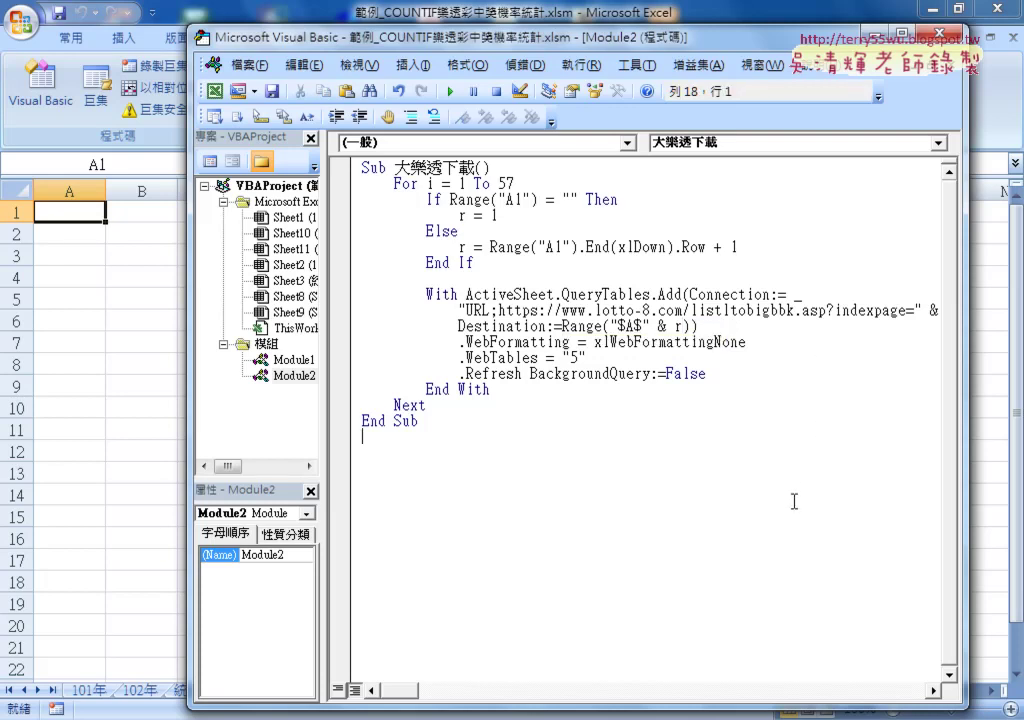
left_click_drag(963, 403, 1005, 403)
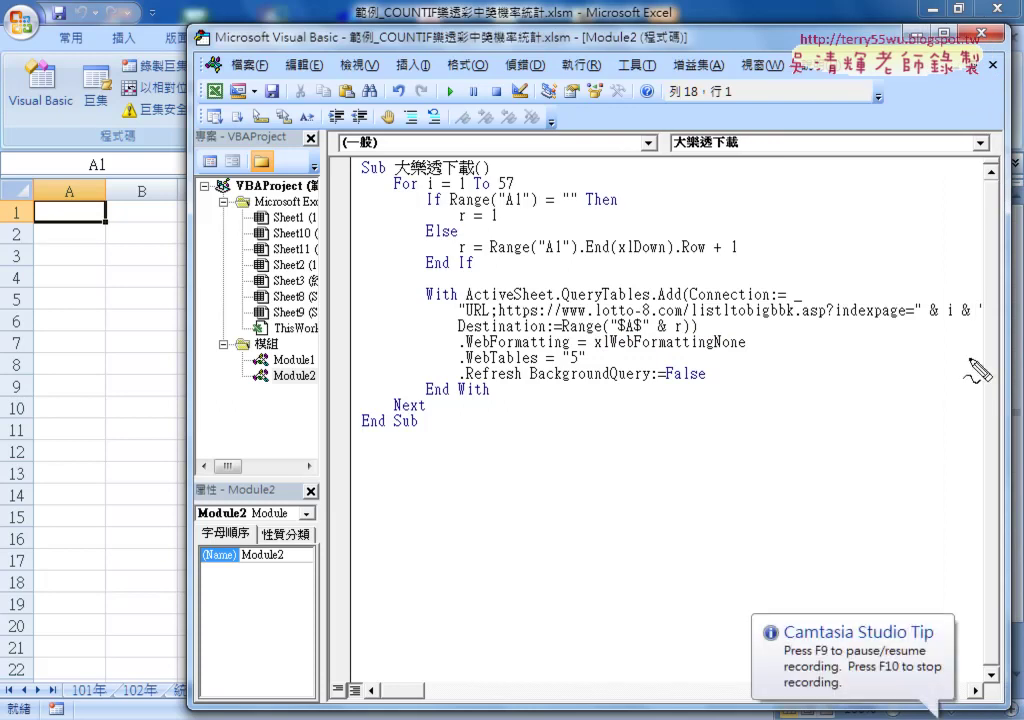
left_click_drag(838, 345, 977, 345)
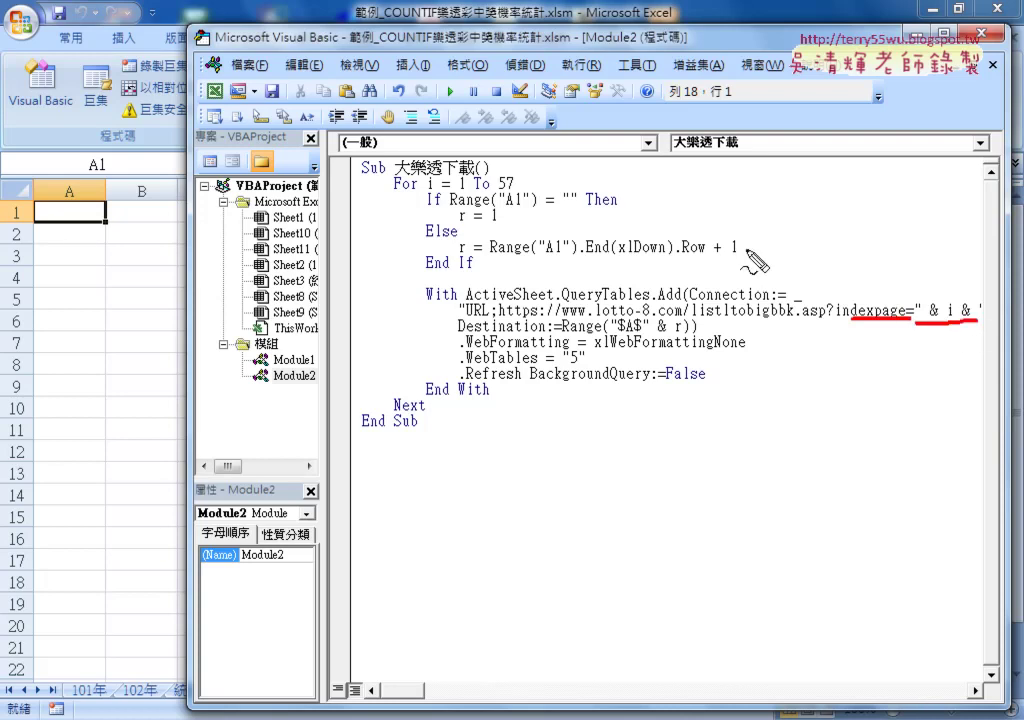
mouse_move(425, 188)
left_mouse_down()
mouse_move(503, 187)
mouse_move(927, 287)
left_mouse_up()
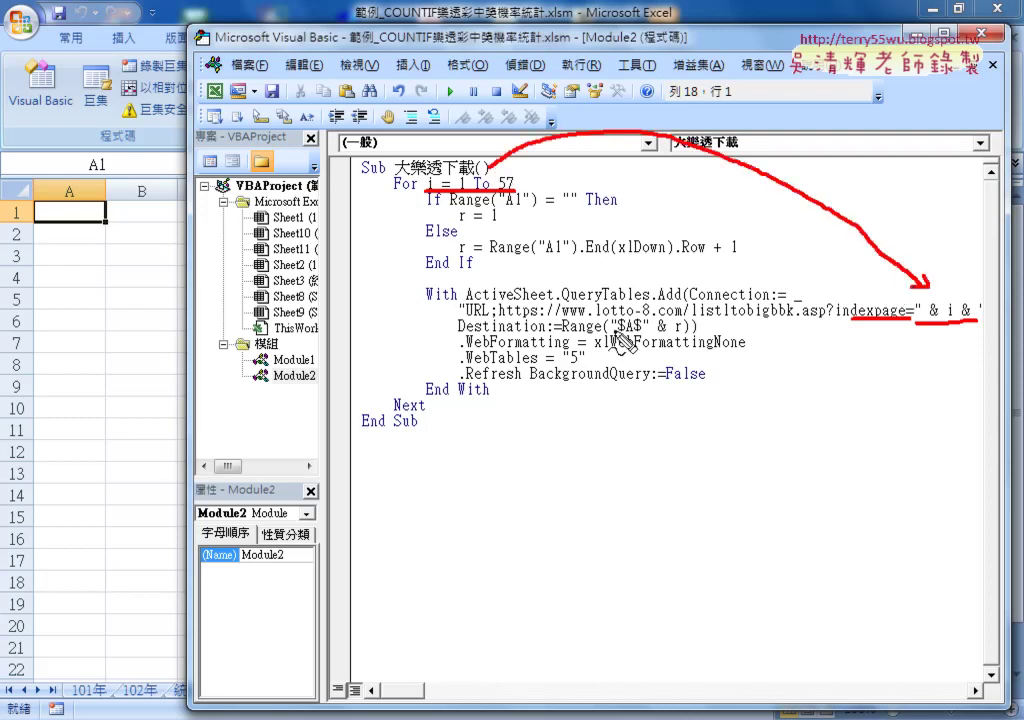
left_click_drag(648, 332, 688, 331)
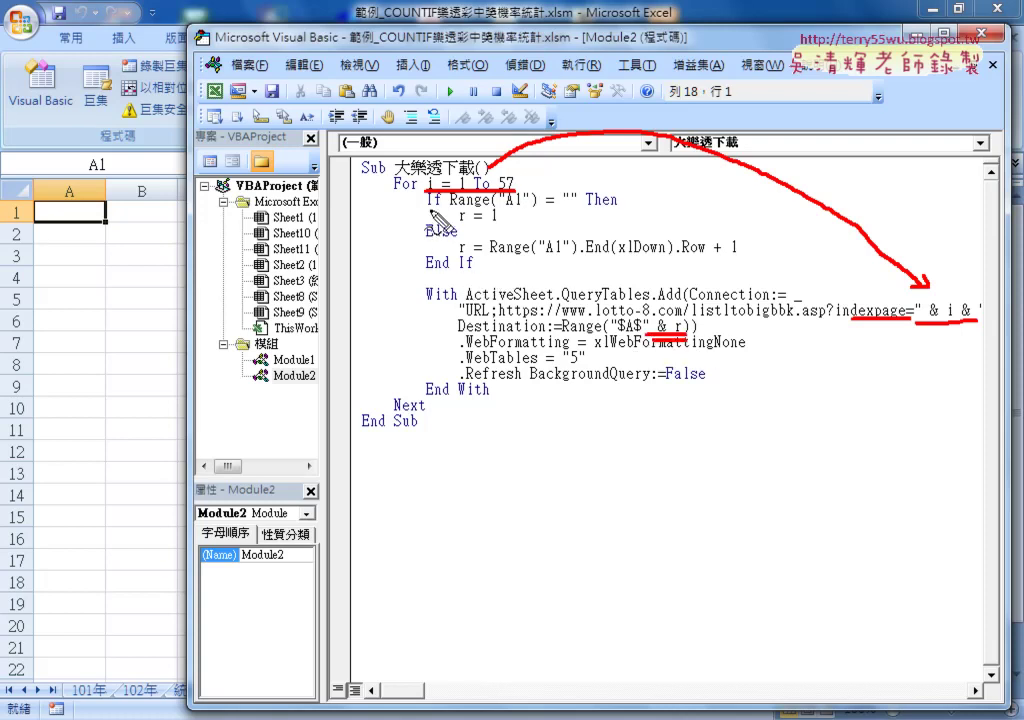
mouse_move(110, 224)
left_mouse_down()
mouse_move(69, 240)
mouse_move(103, 210)
mouse_move(98, 236)
left_mouse_up()
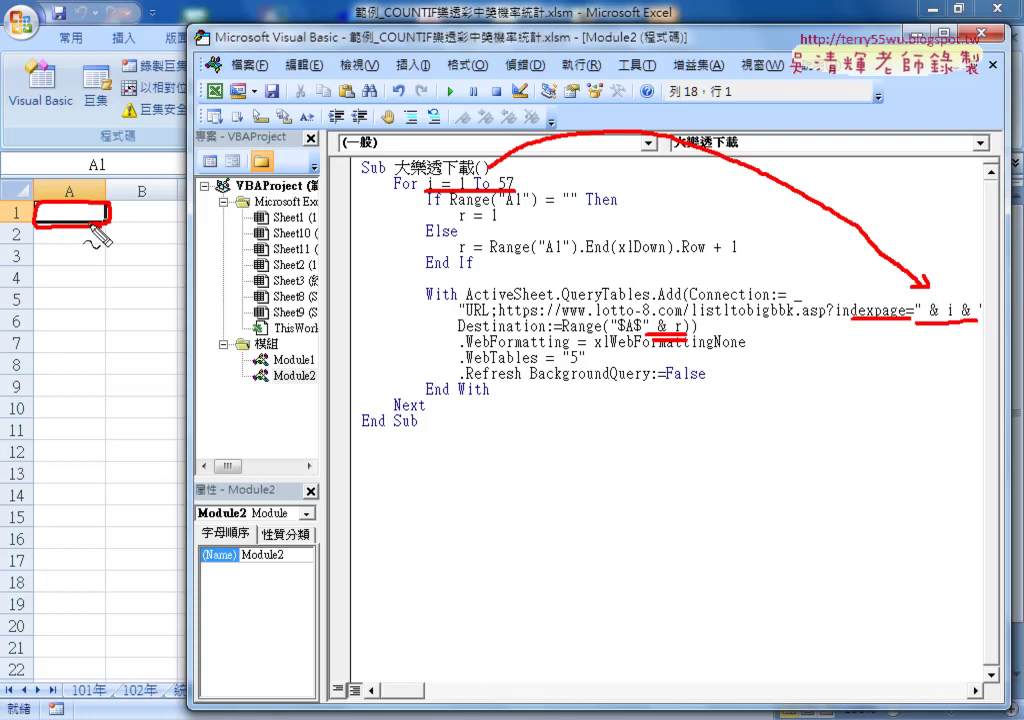
left_click_drag(484, 225, 500, 224)
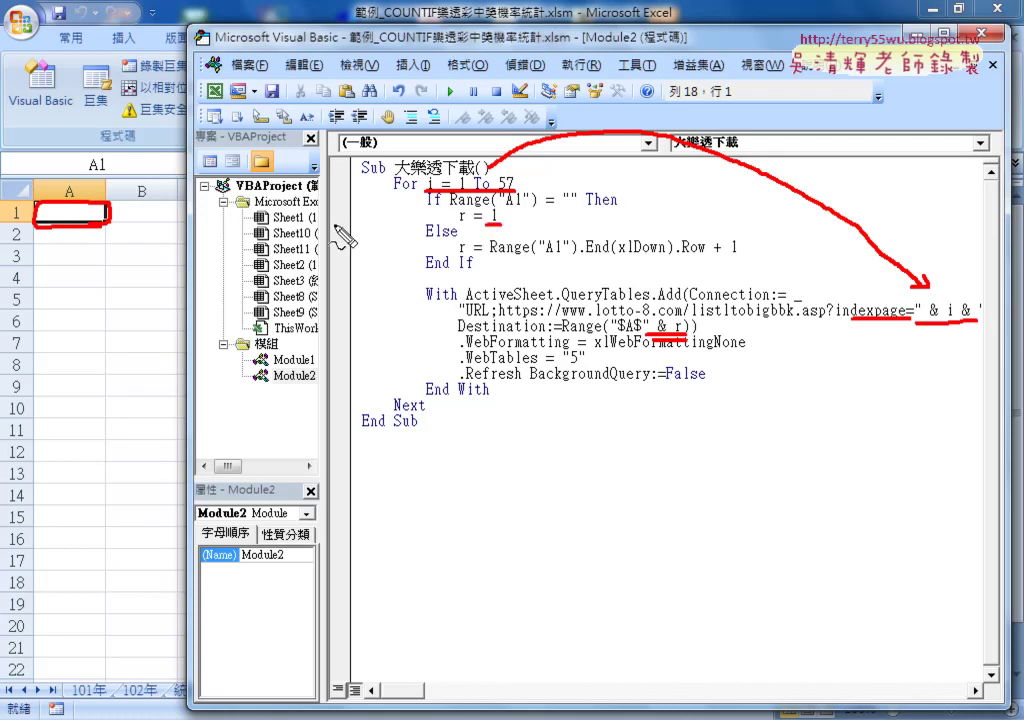
mouse_move(88, 224)
left_mouse_down()
mouse_move(87, 322)
mouse_move(112, 290)
left_mouse_up()
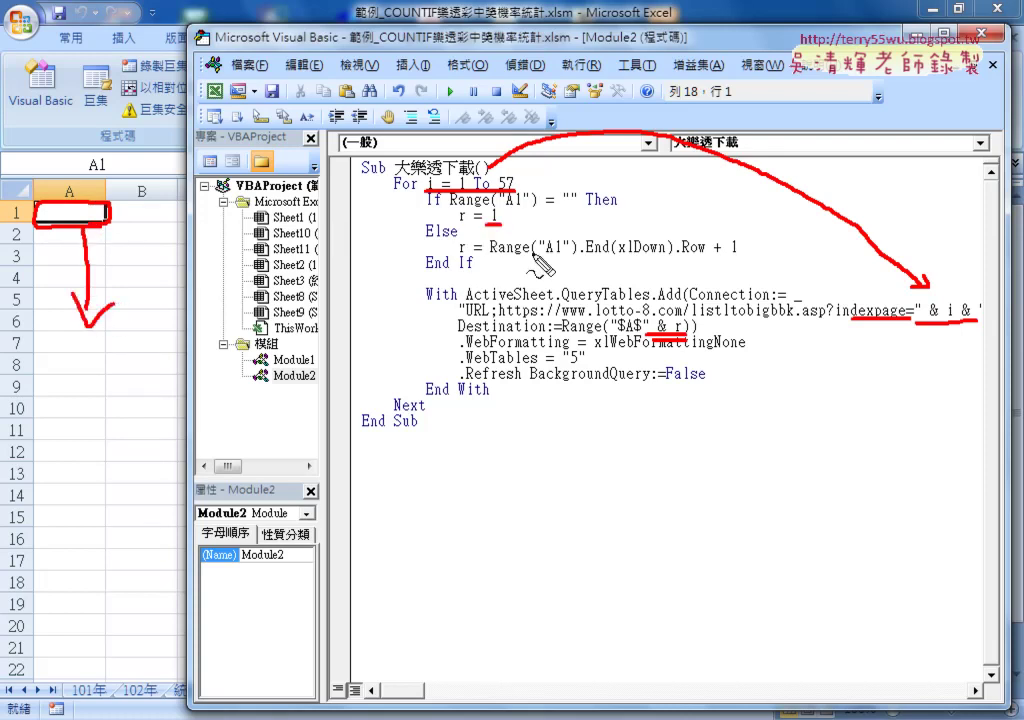
left_click_drag(714, 258, 746, 256)
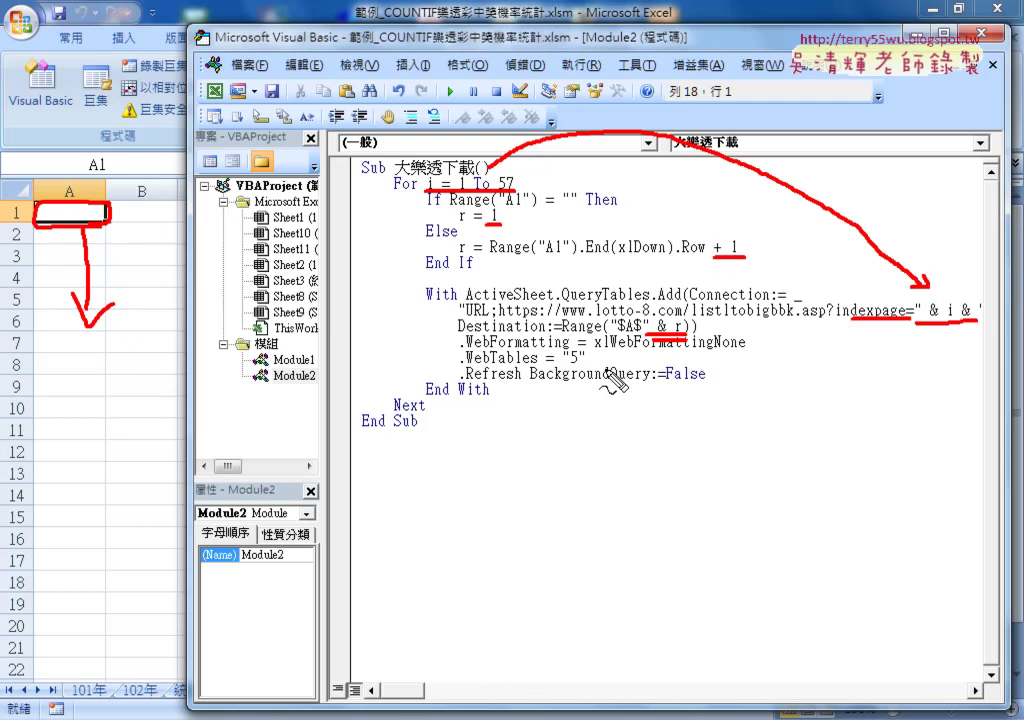
key("Escape")
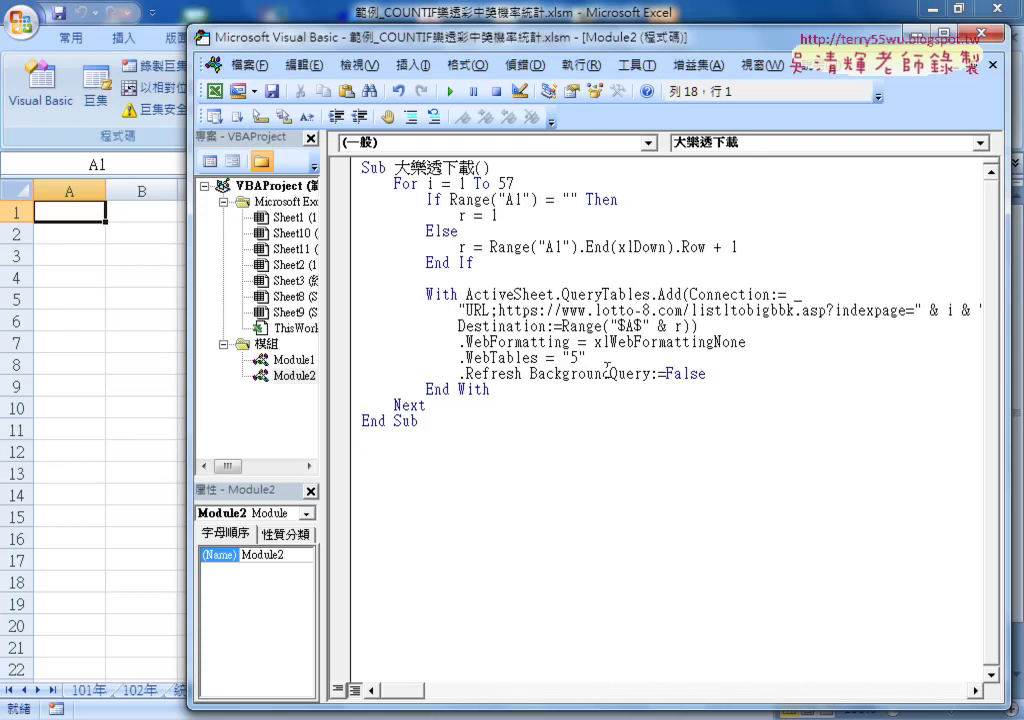
- Rename the macro to 批次大樂透下載 and move the editor aside to show more worksheet
left_click(394, 168)
key("shift+Right")
type("批")
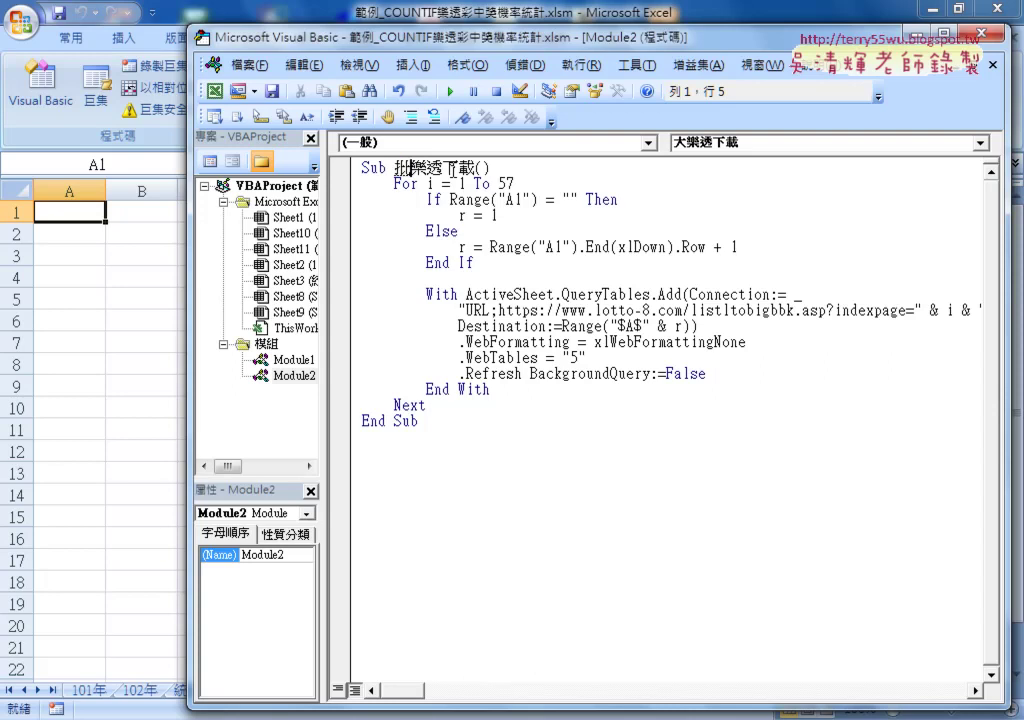
type("1")
type("4")
type("大樂")
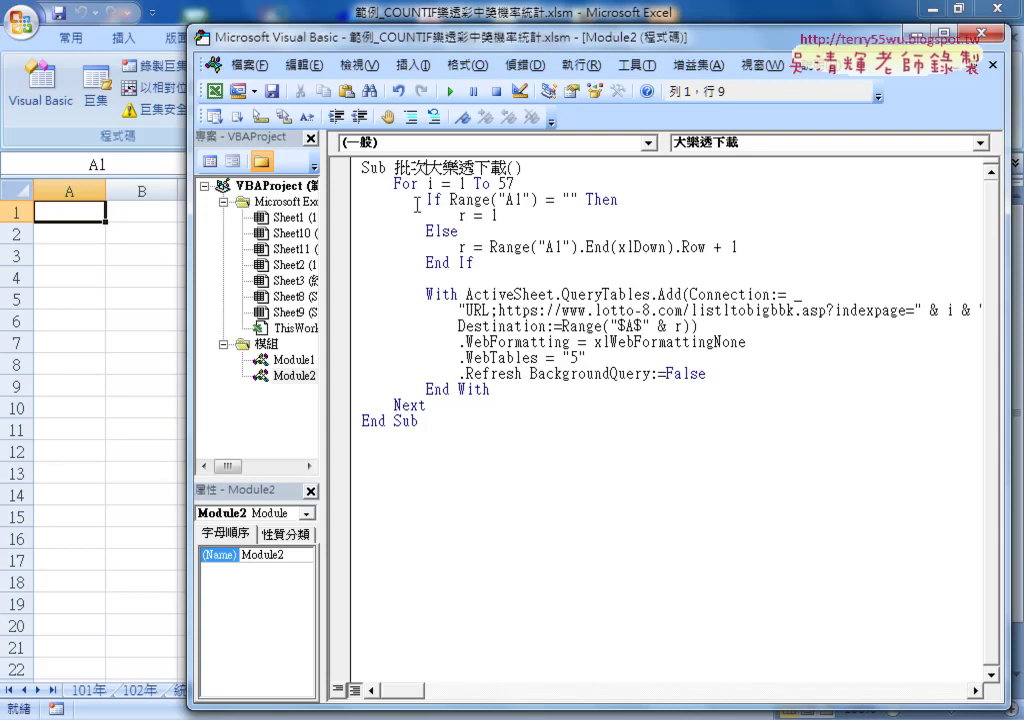
left_click_drag(476, 48, 612, 39)
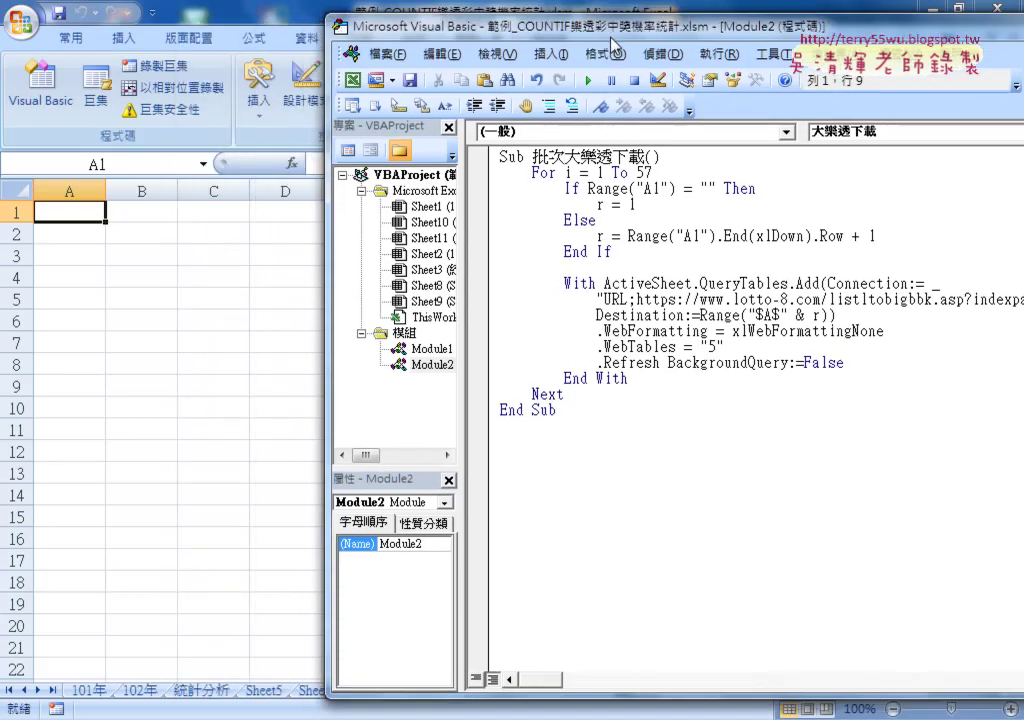
- Step through 批次大樂透下載 with F8, past r = 1, until the first page imports at A1
left_click(553, 254)
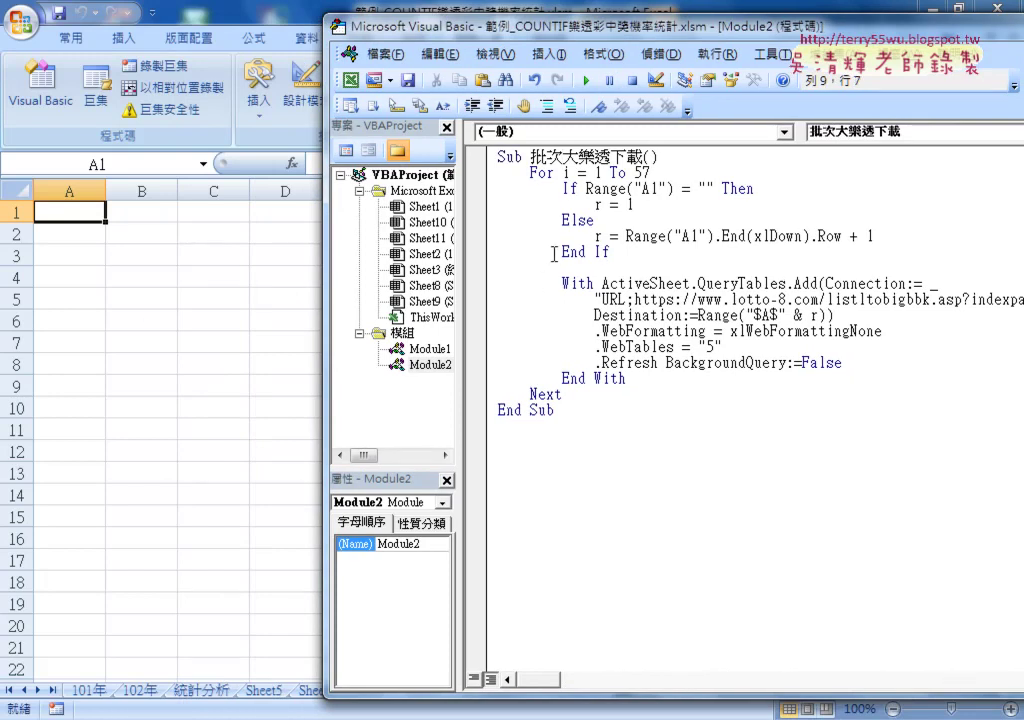
key("F8")
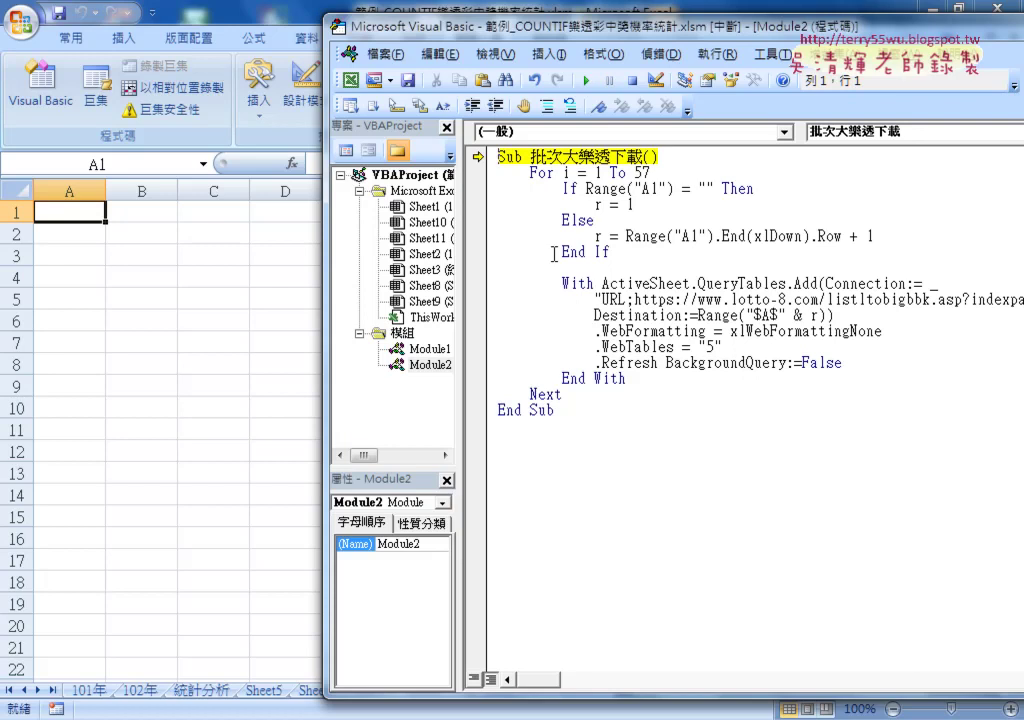
key("F8")
key("F8")
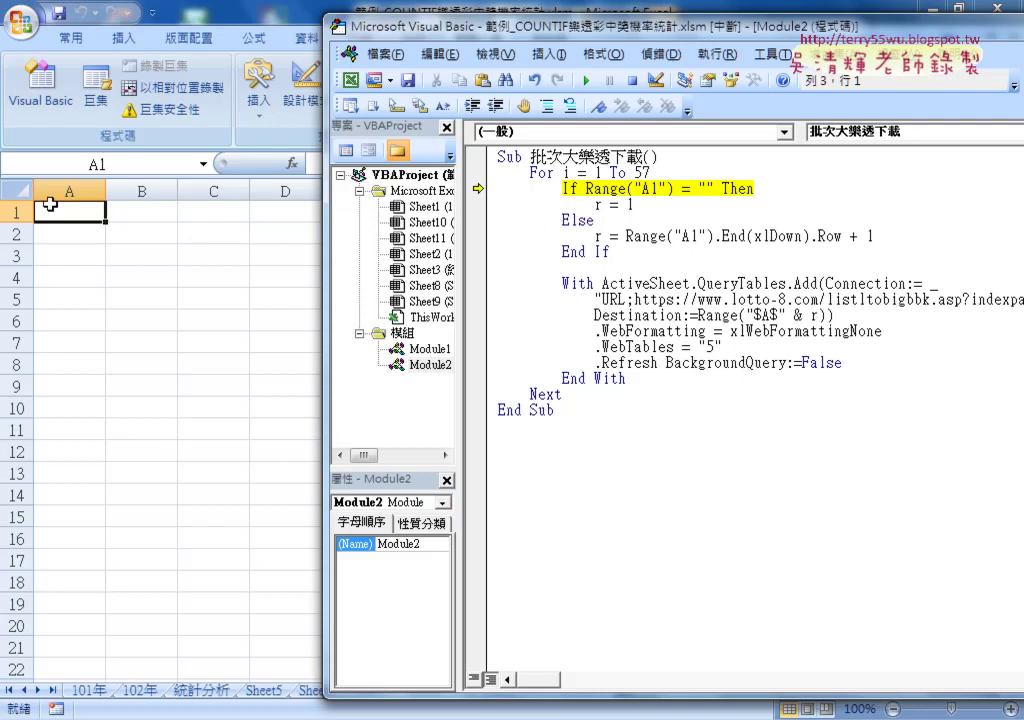
left_click_drag(585, 188, 718, 188)
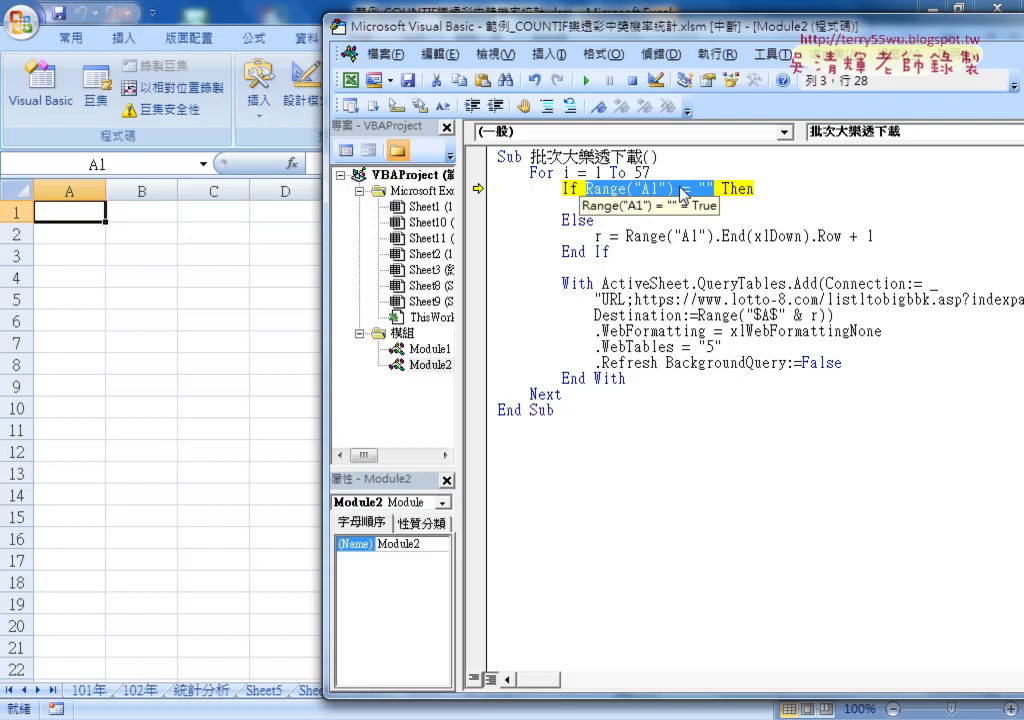
key("F8")
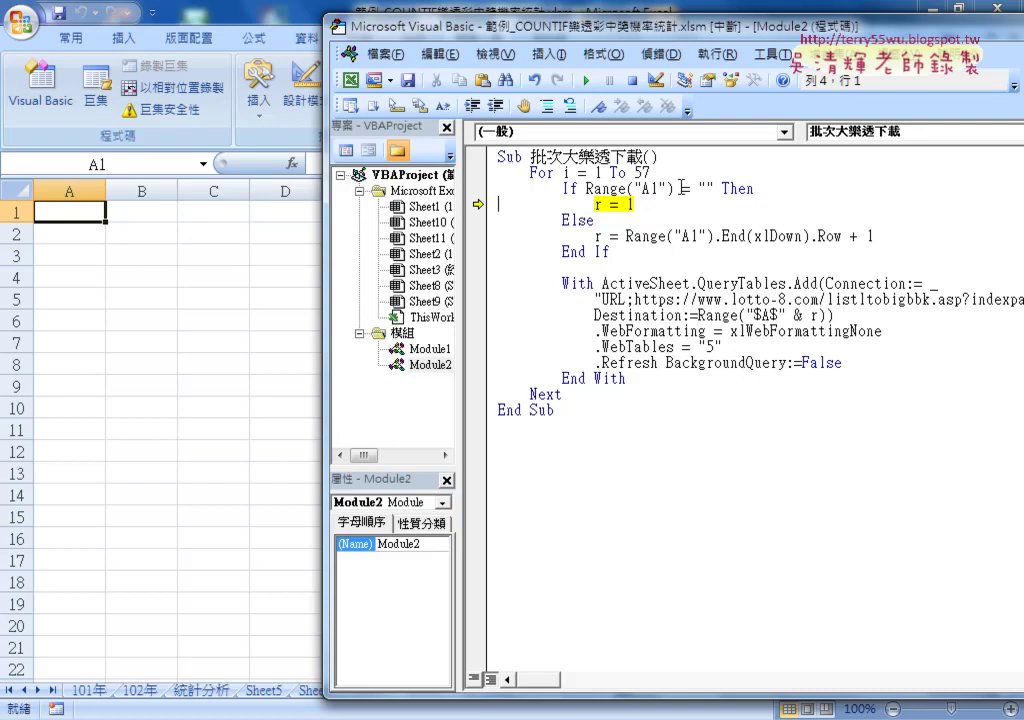
key("F8")
key("F8")
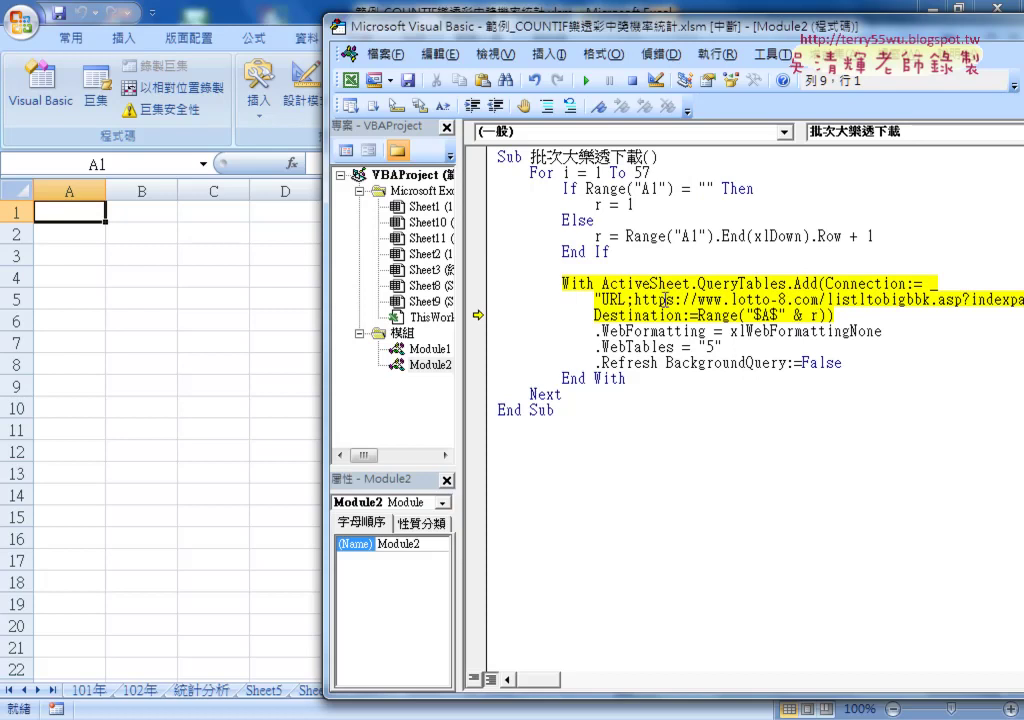
key("F8")
key("F8")
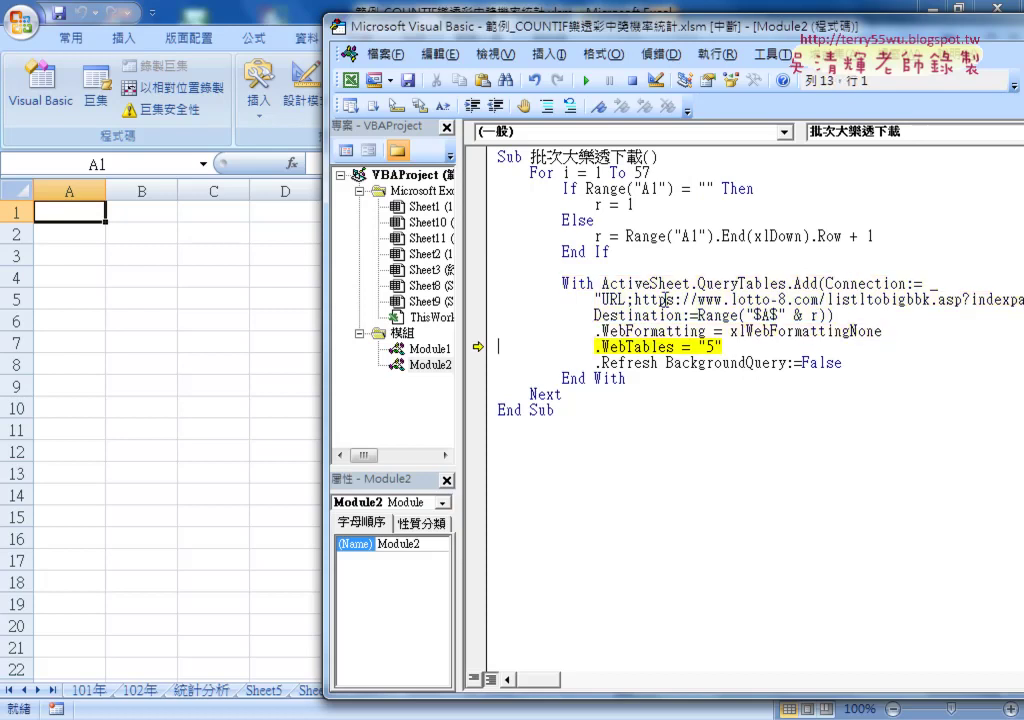
key("F8")
key("F8")
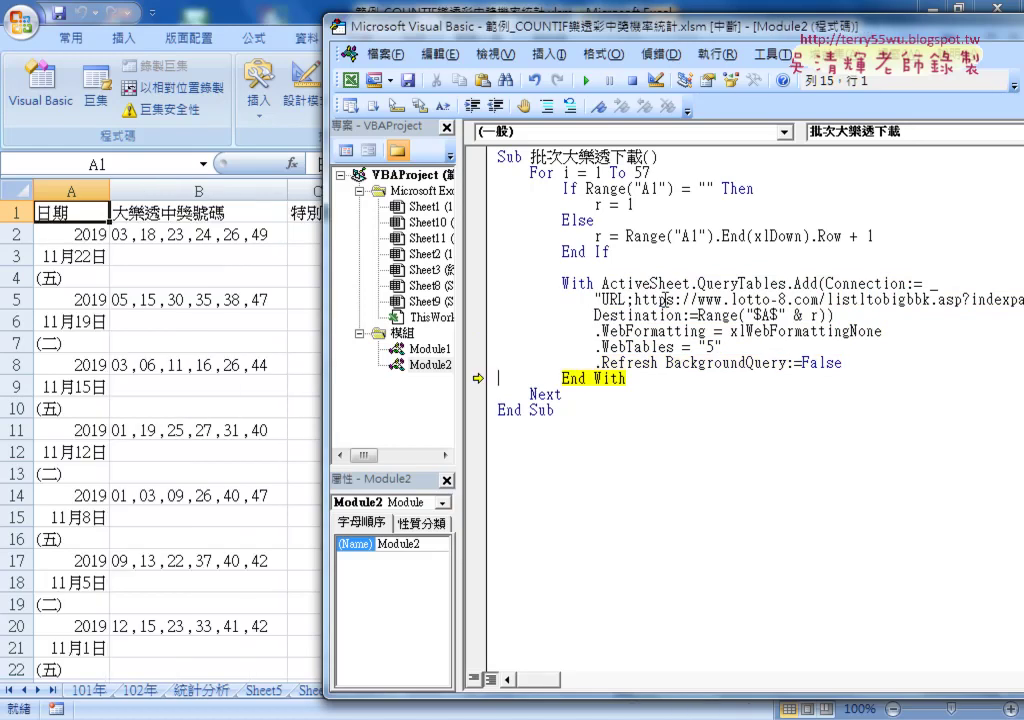
- Step into the second loop pass and check that the A1 empty test is now false
key("F8")
key("F8")
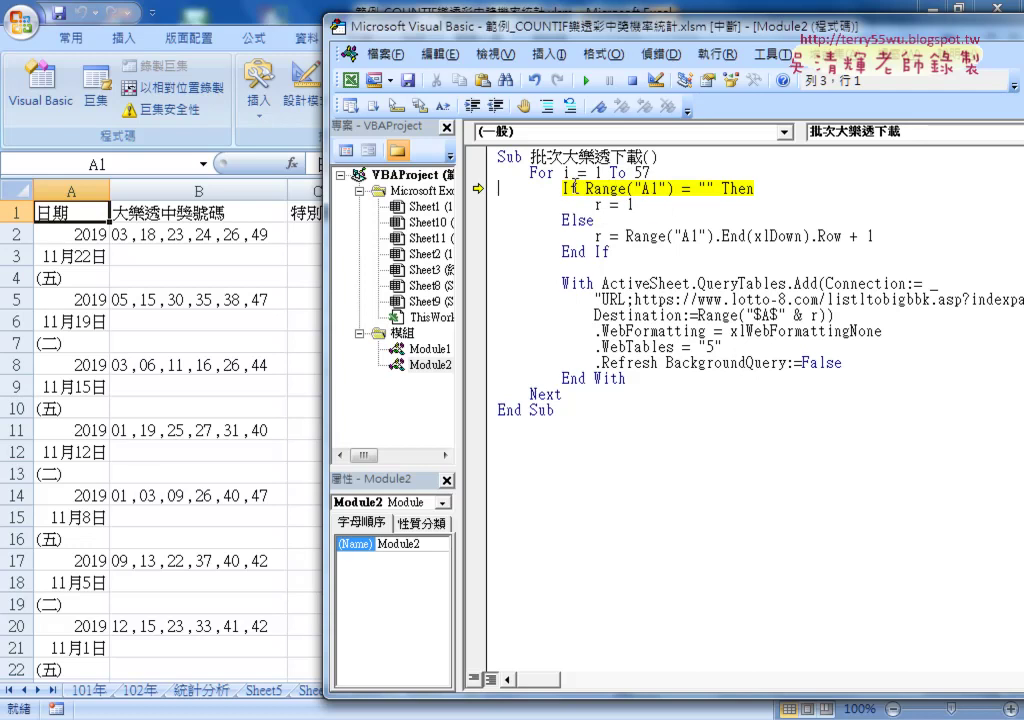
left_click(709, 189)
left_click_drag(713, 189, 587, 190)
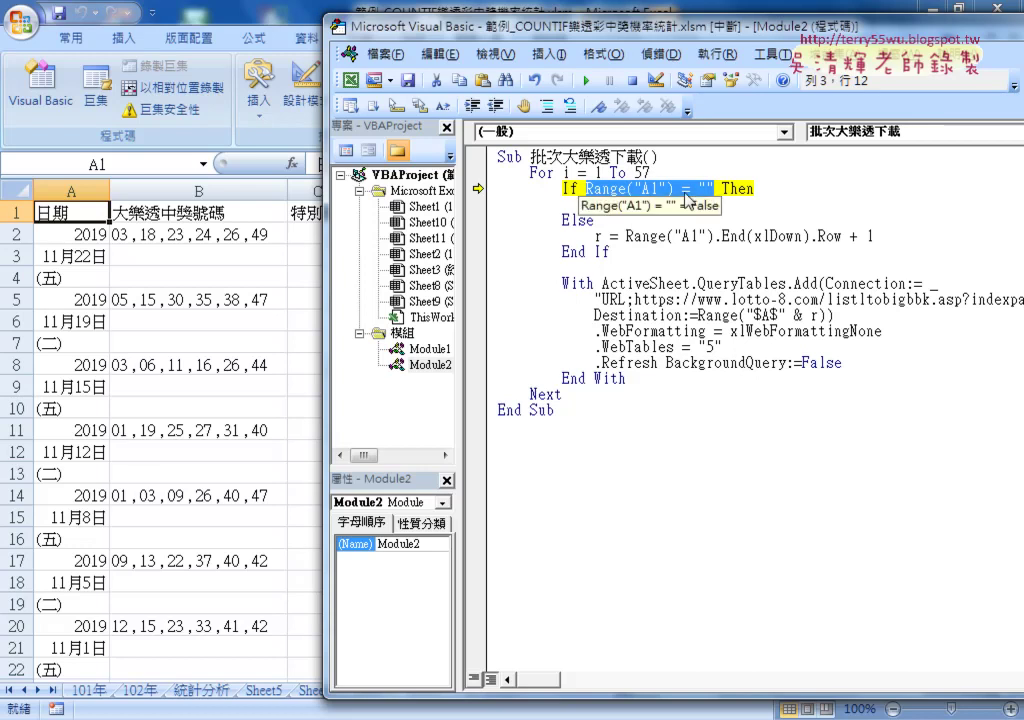
mouse_move(712, 190)
left_click_drag(100, 190, 30, 230)
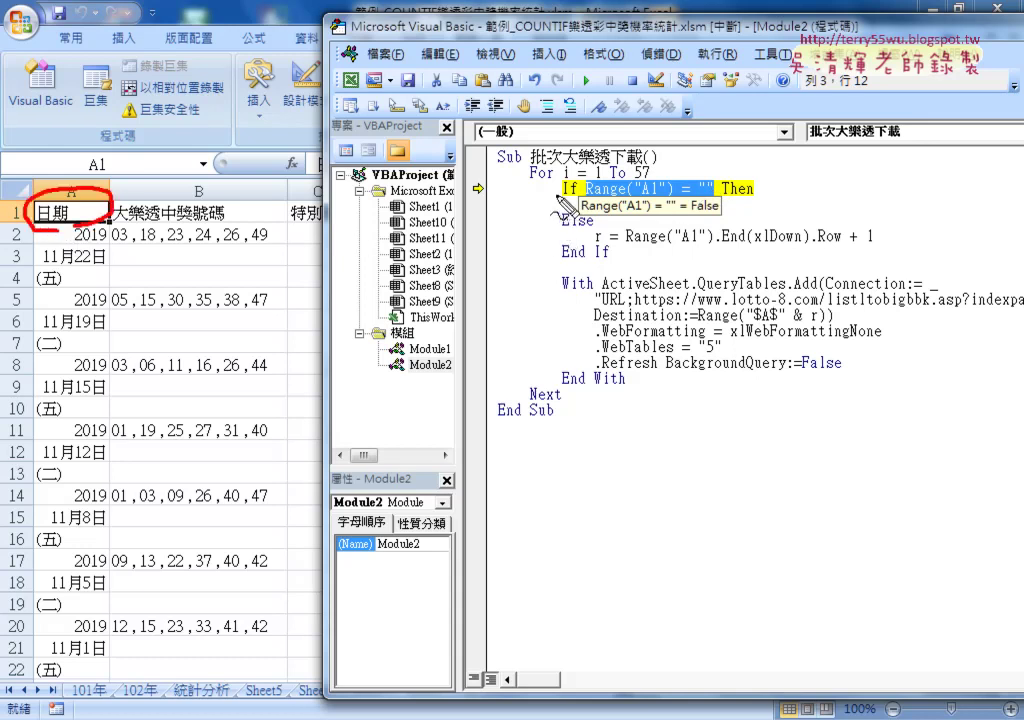
mouse_move(556, 196)
left_mouse_down()
mouse_move(588, 238)
mouse_move(578, 246)
left_mouse_up()
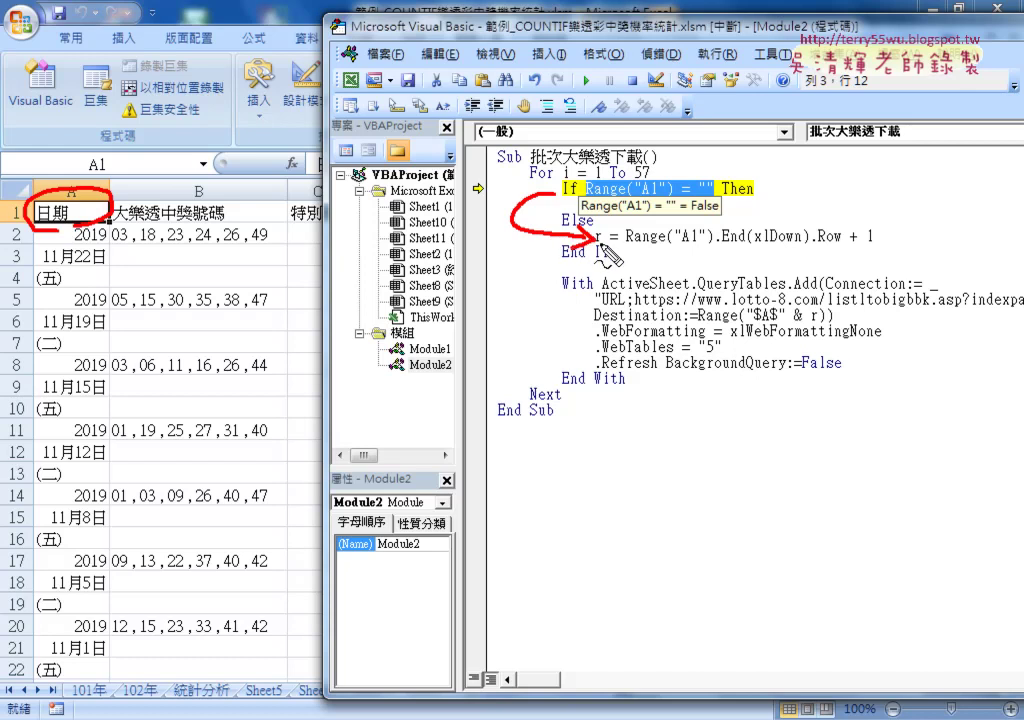
key("Escape")
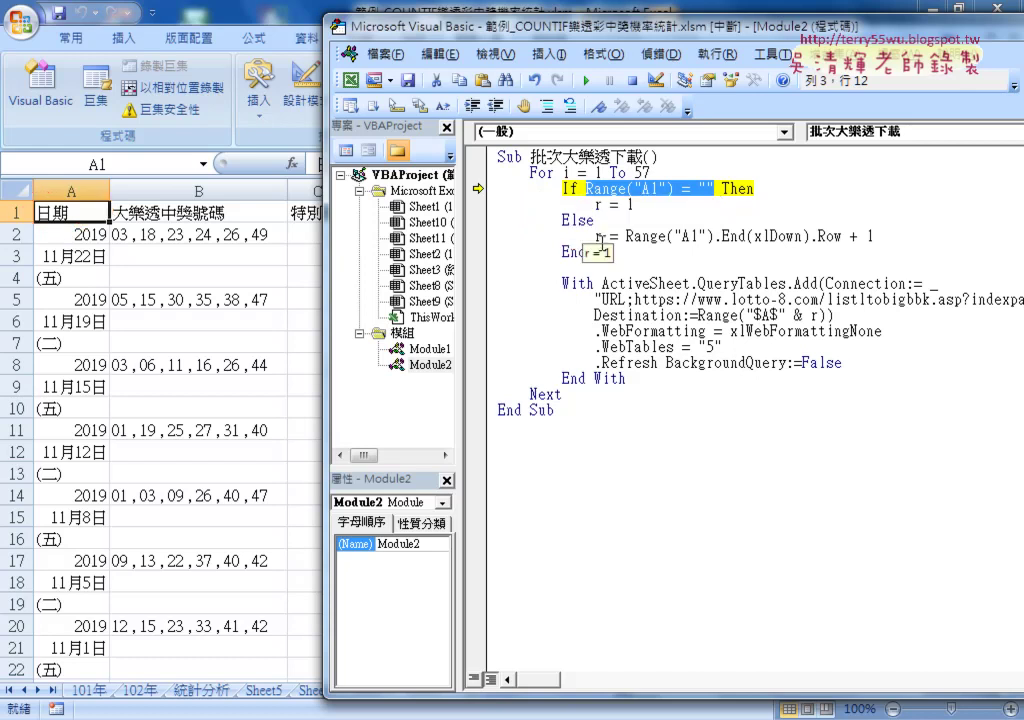
- Step through the Else branch to compute the next start row, then switch to Sheet8
key("F8")
key("F8")
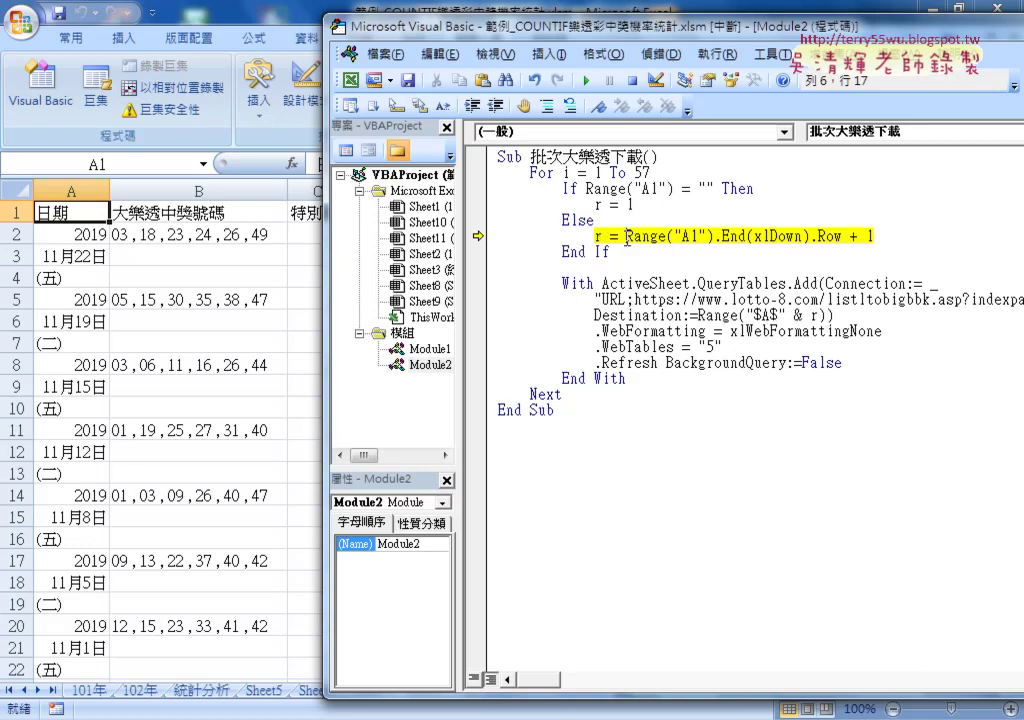
left_click_drag(626, 236, 842, 237)
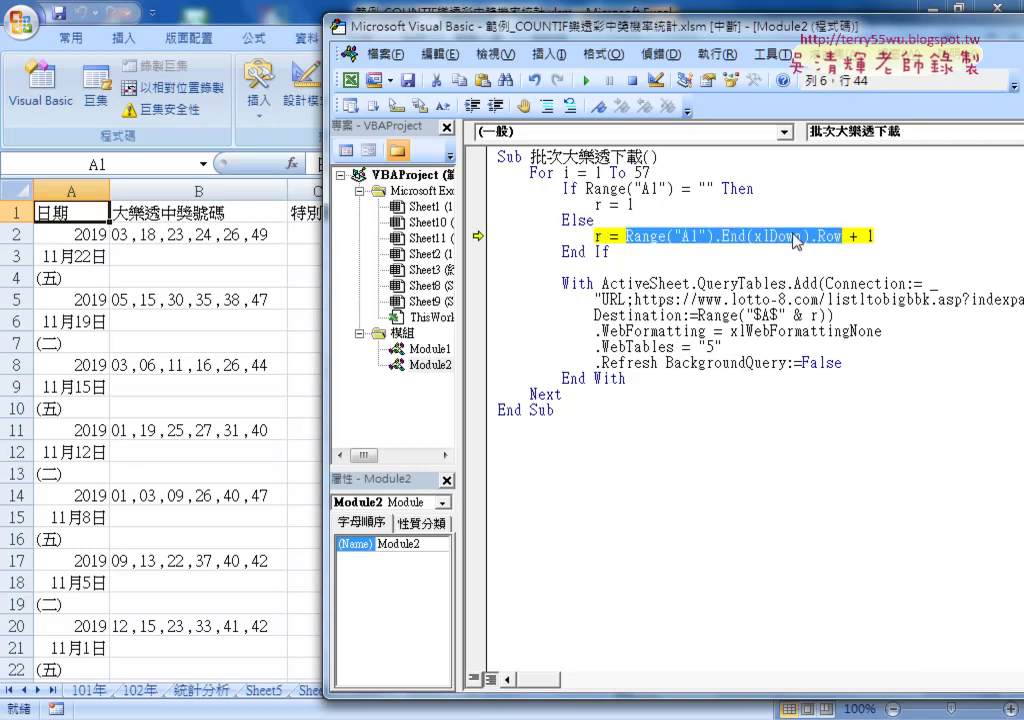
mouse_move(826, 237)
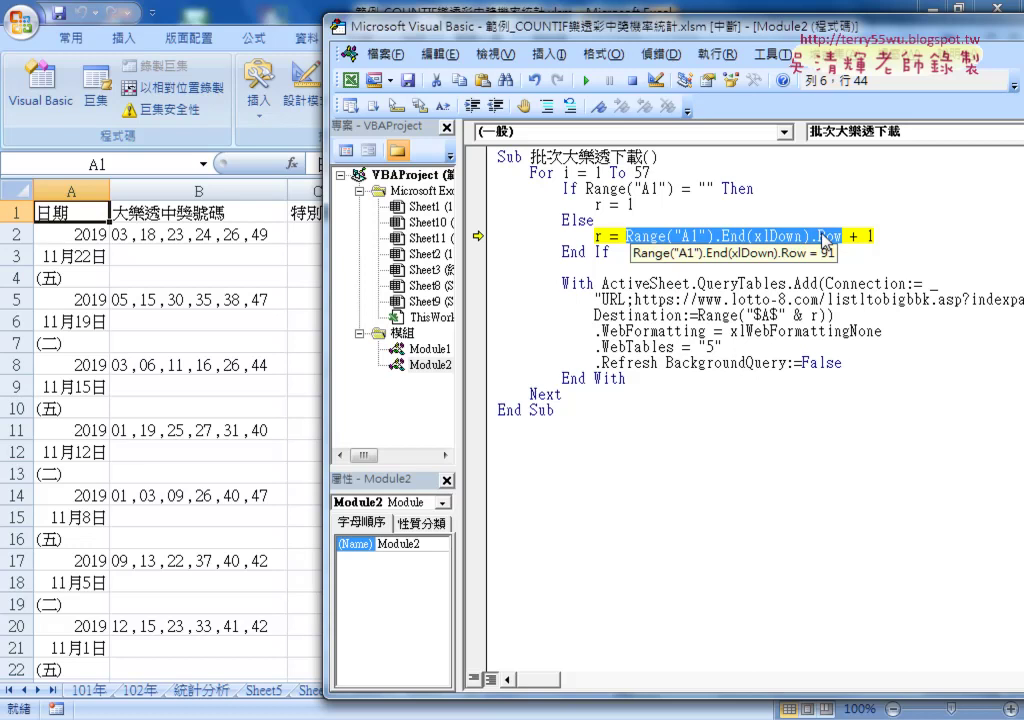
left_click(812, 221)
key("F8")
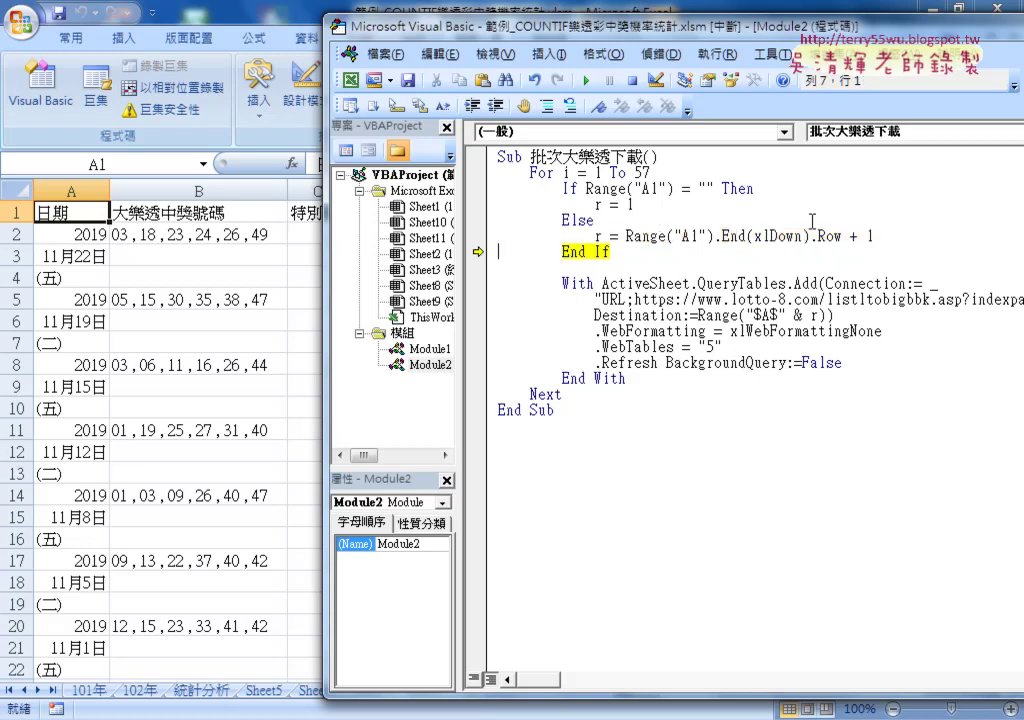
left_click(85, 213)
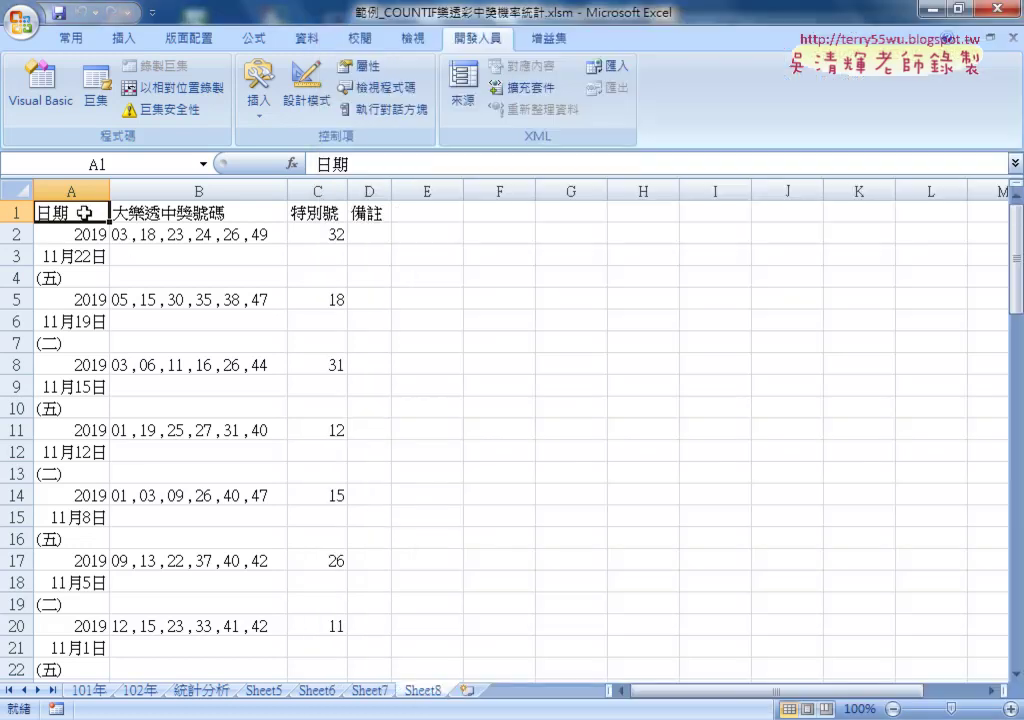
- Confirm column A's data ends at row 91 on Sheet8
key("ctrl+Down")
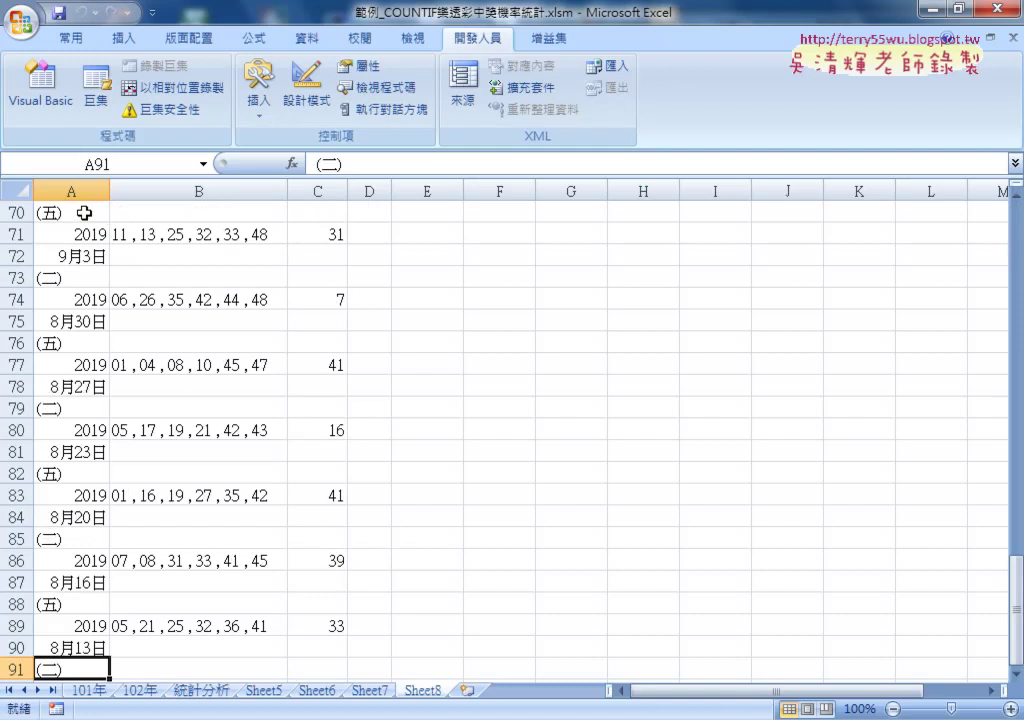
scroll(85, 213, "down", 3)
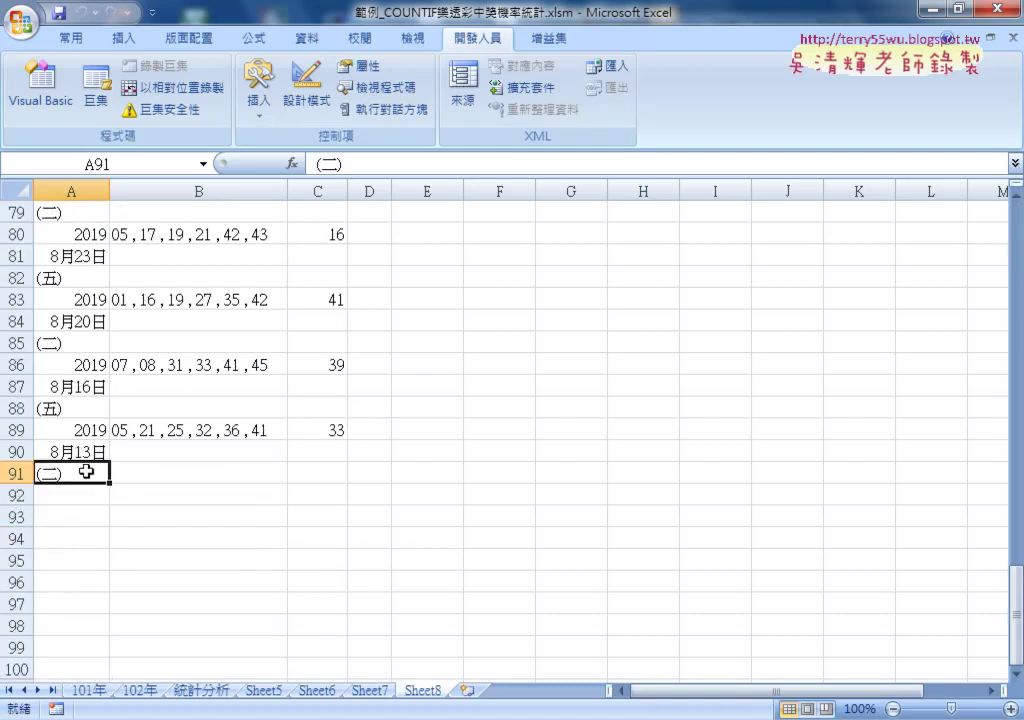
left_click(40, 88)
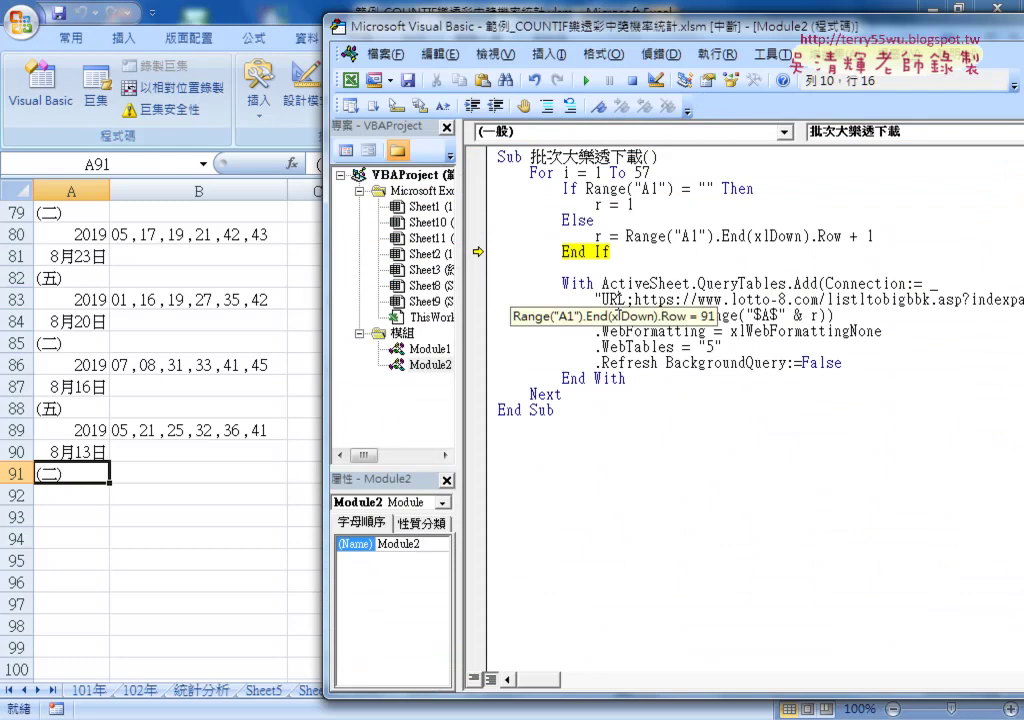
- Step through the query block so the next page's table is appended from row 92
key("F8")
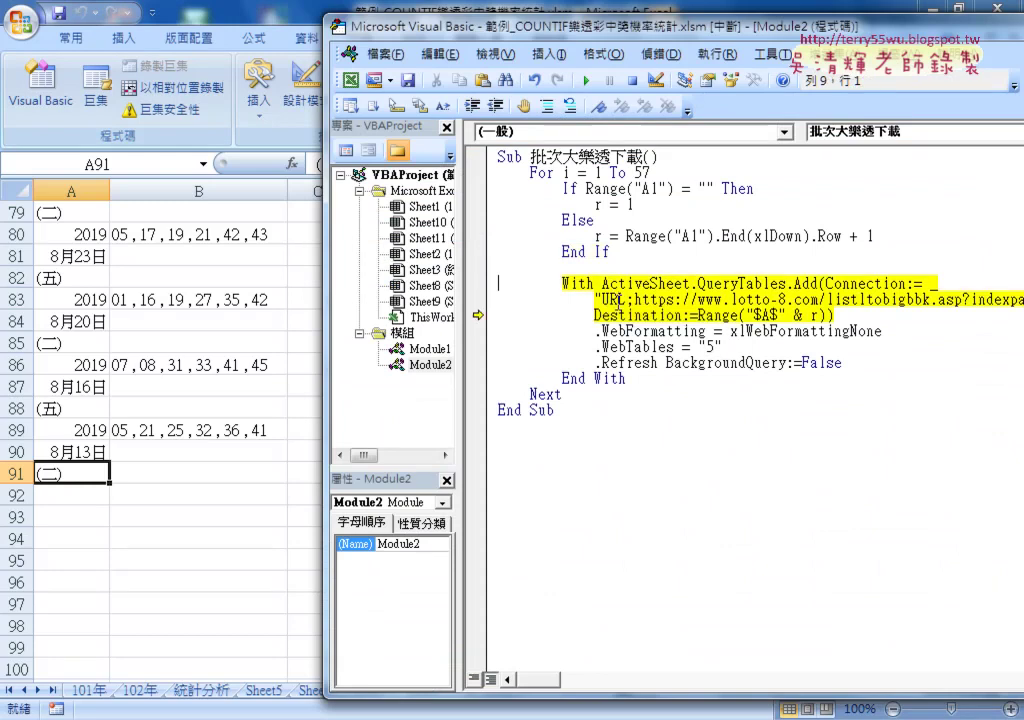
key("F8")
key("F8")
key("F8")
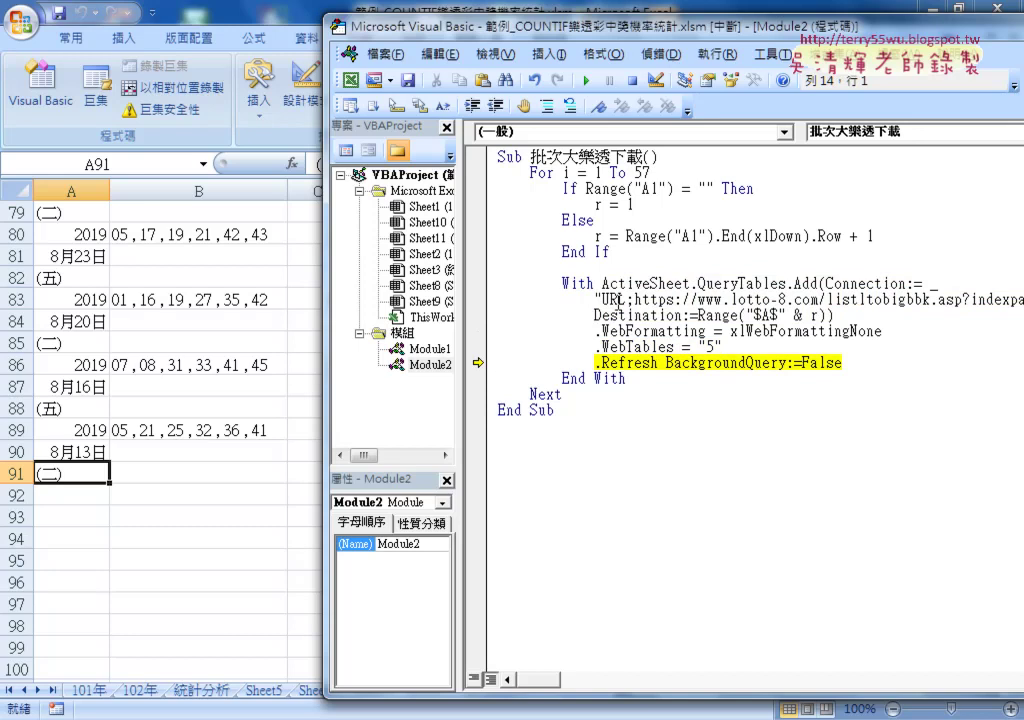
key("F8")
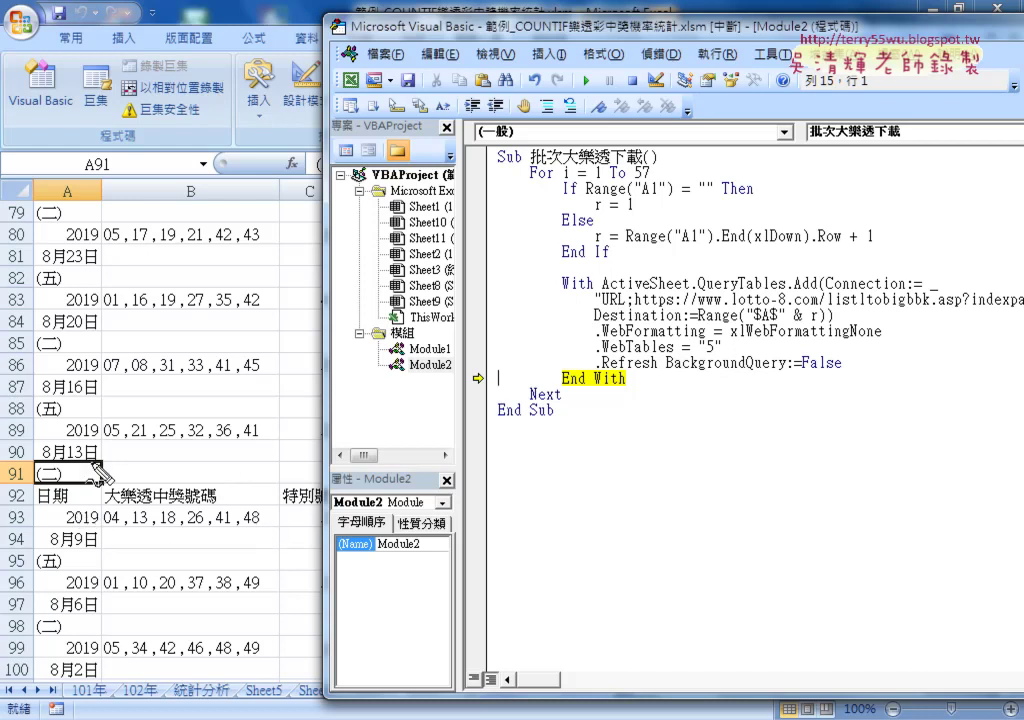
left_click_drag(100, 440, 90, 462)
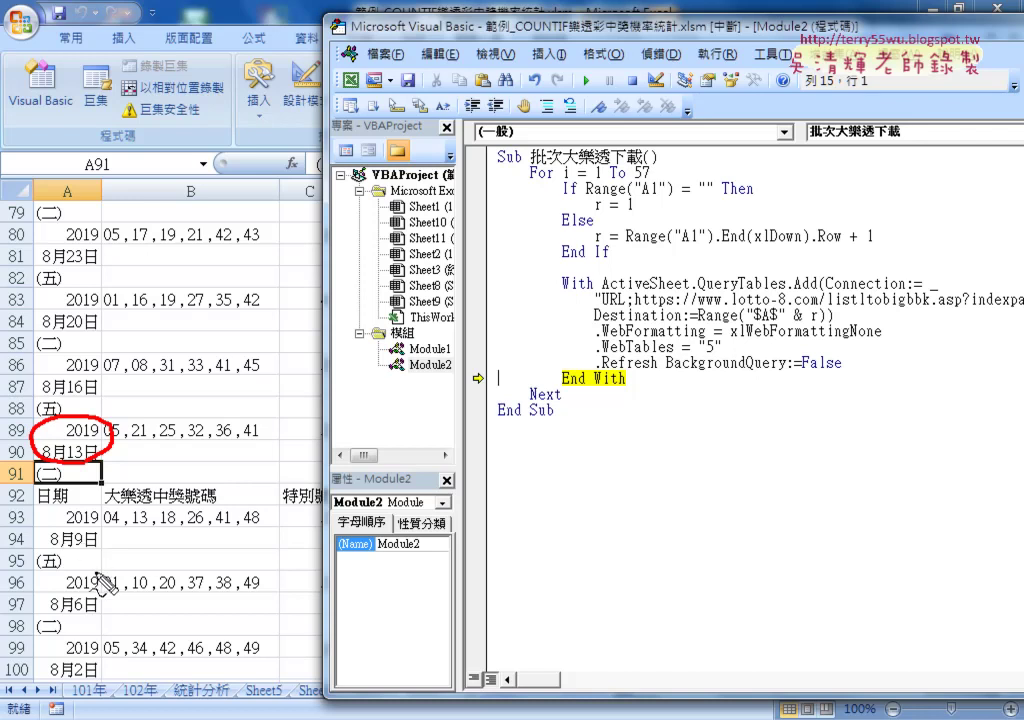
key("Escape")
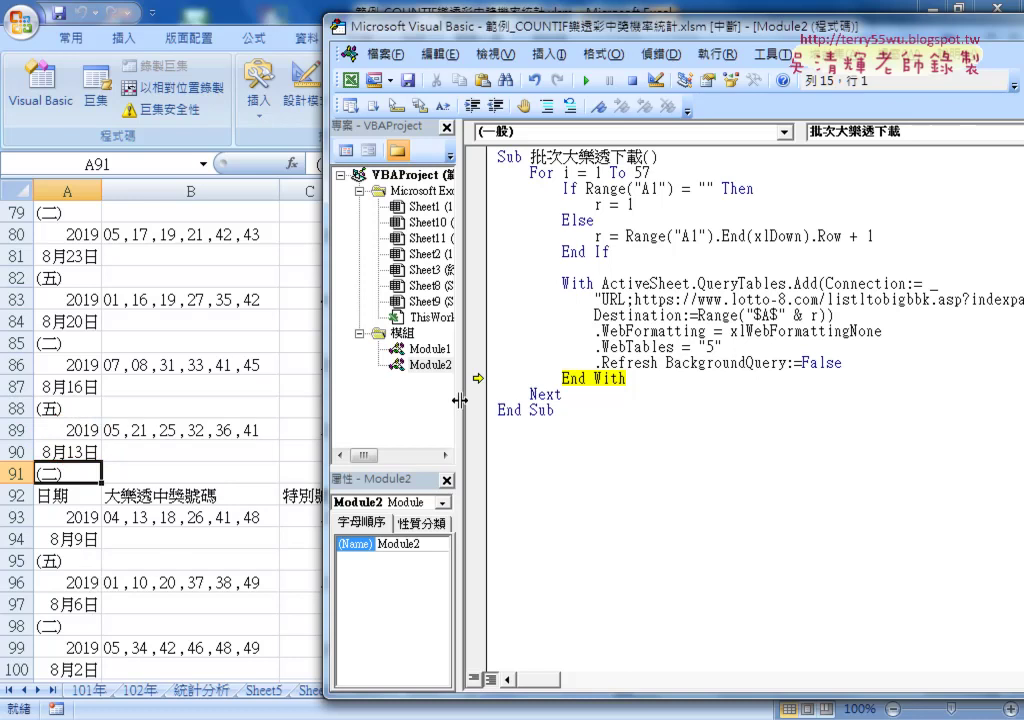
left_click(626, 315)
mouse_move(790, 236)
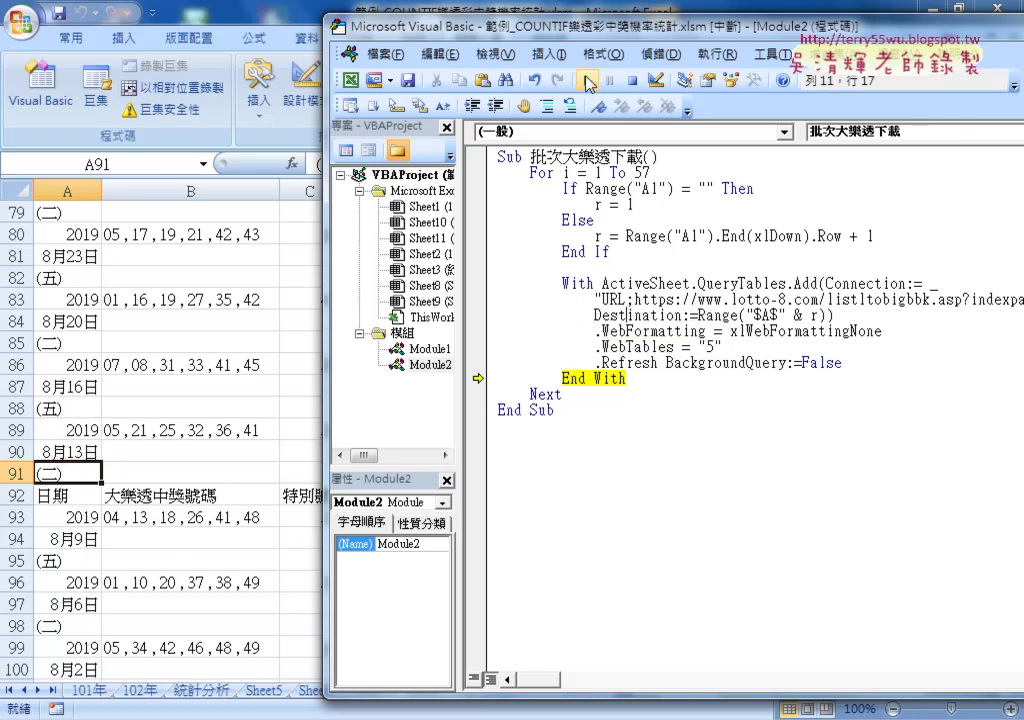
- Resume the macro through all 57 pages, then confirm Sheet8's column A ends at A5130 (January 2004)
key("F5")
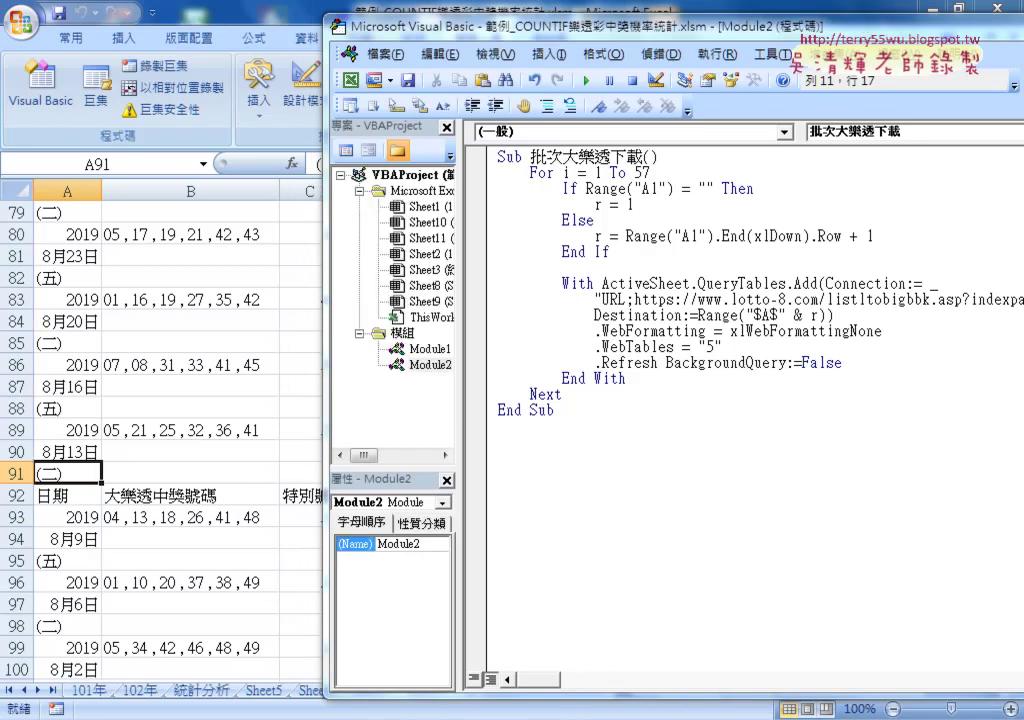
left_click_drag(612, 697, 650, 584)
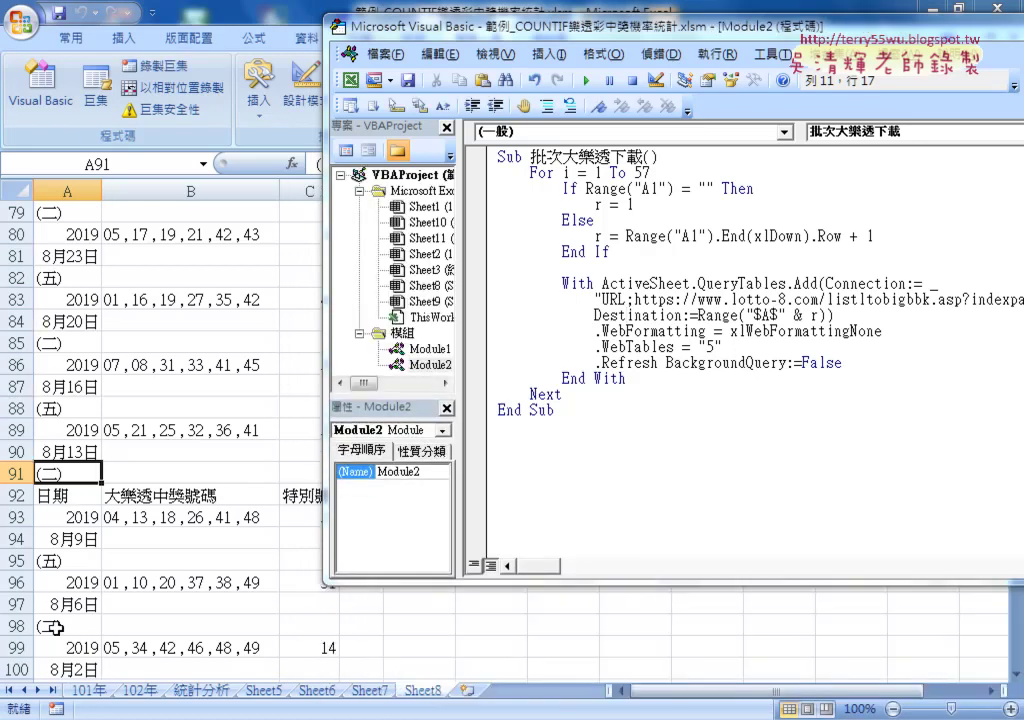
left_click(57, 582)
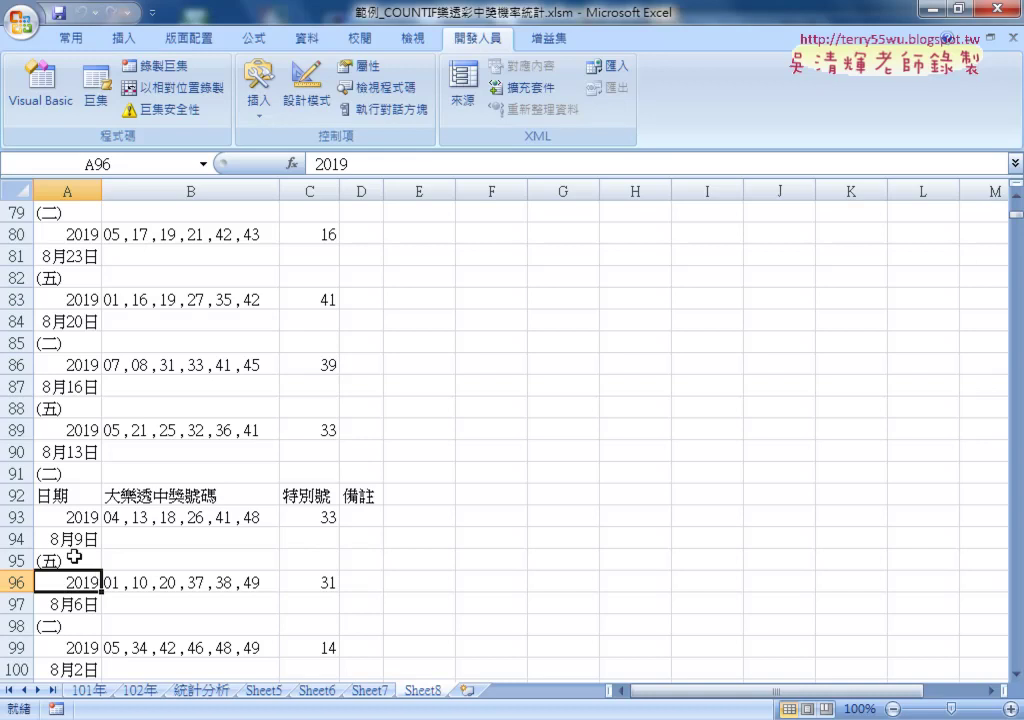
key("ctrl+Down")
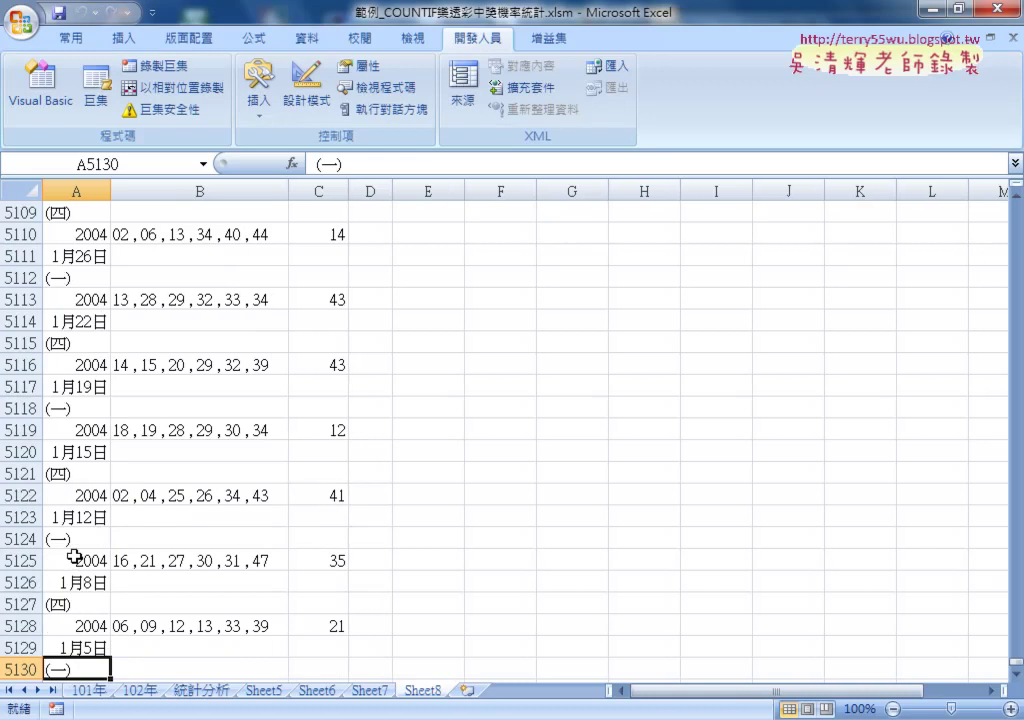
scroll(78, 558, "down", 2)
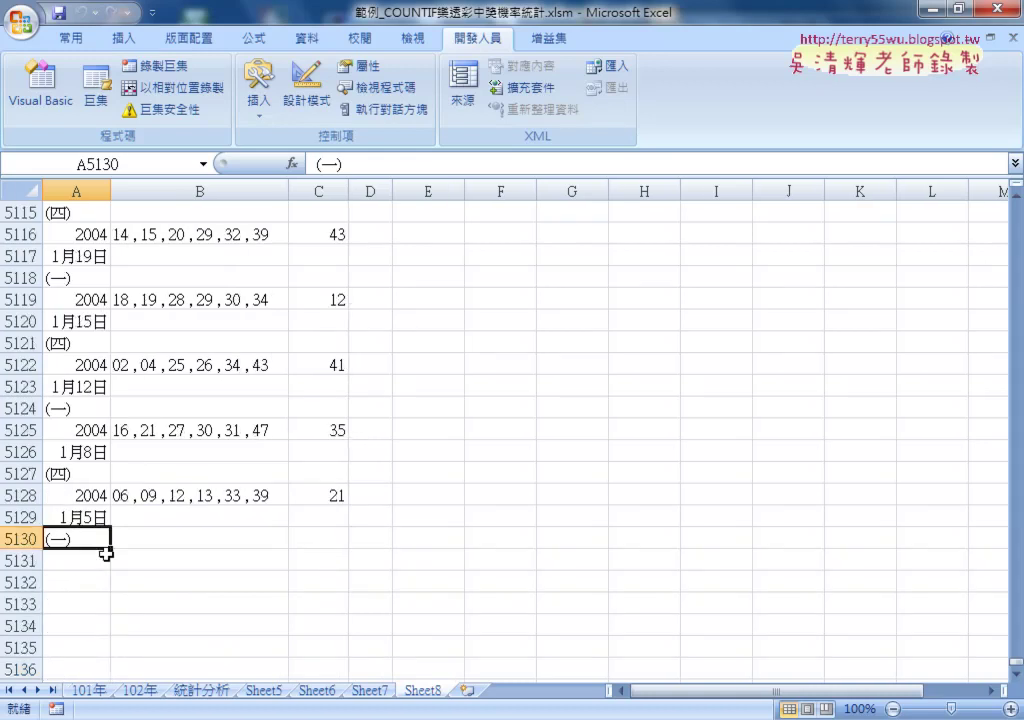